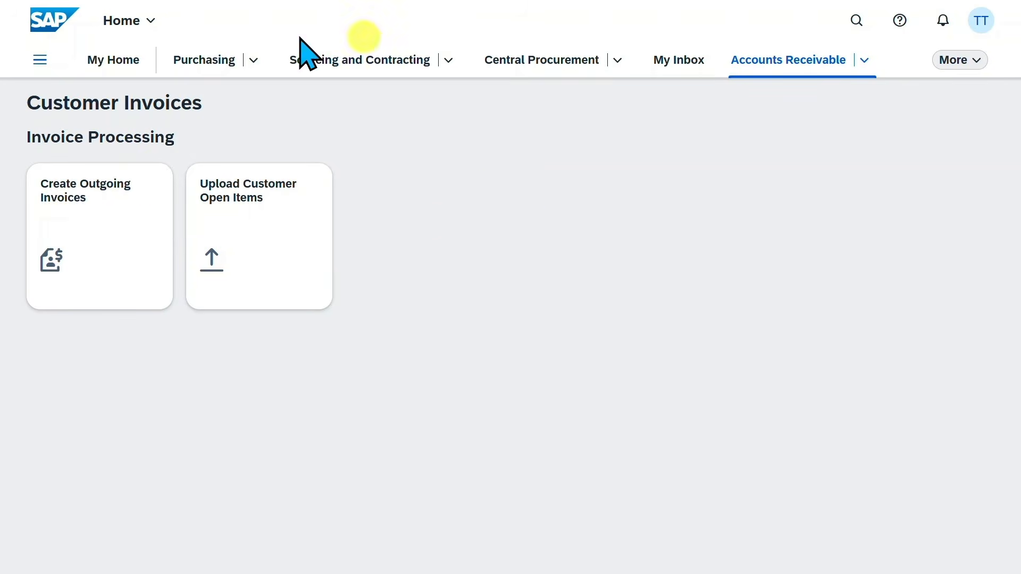
Search the launchpad for "create outgoing invoice" and open the Create Outgoing Invoices app
{"action": "left_click", "coordinate": [856, 21]}
{"action": "type", "text": "create outgoing invoice"}
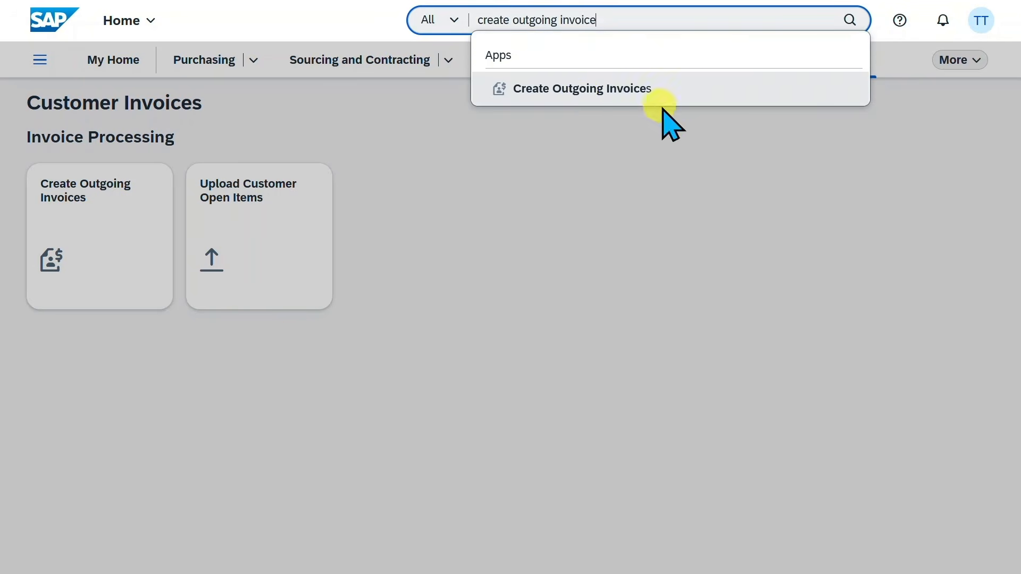
{"action": "left_click", "coordinate": [587, 95]}
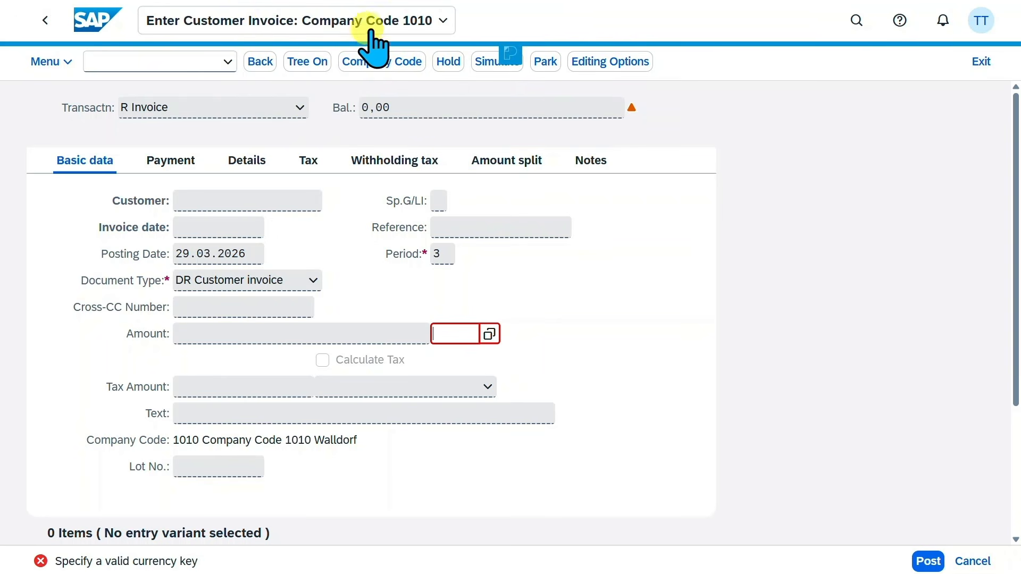
{"action": "left_click", "coordinate": [811, 139]}
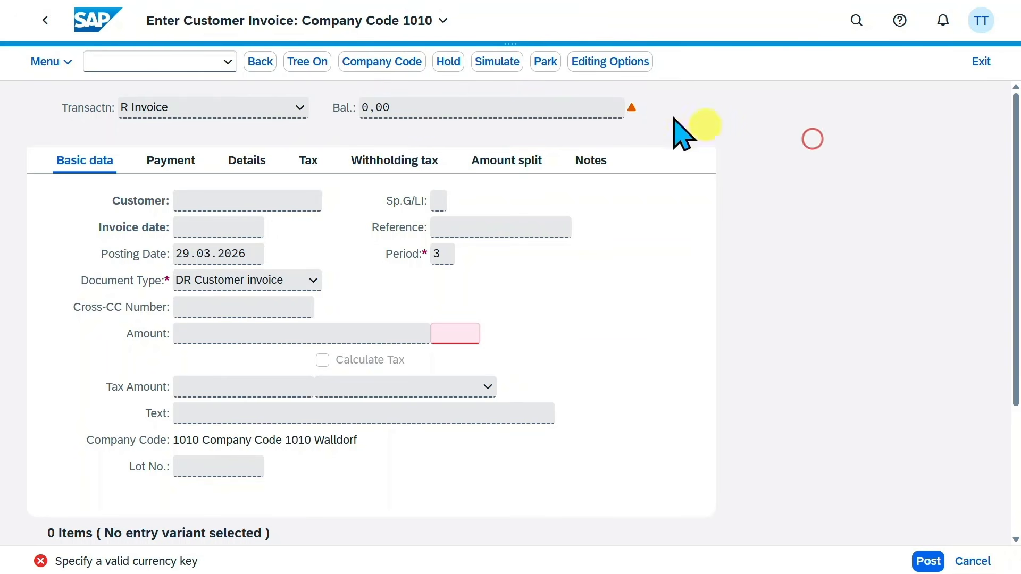
Look up the app's technical component ID in its About details and view the company code selection without changing it
{"action": "left_click", "coordinate": [983, 21]}
{"action": "left_click", "coordinate": [928, 211]}
{"action": "double_click", "coordinate": [524, 123]}
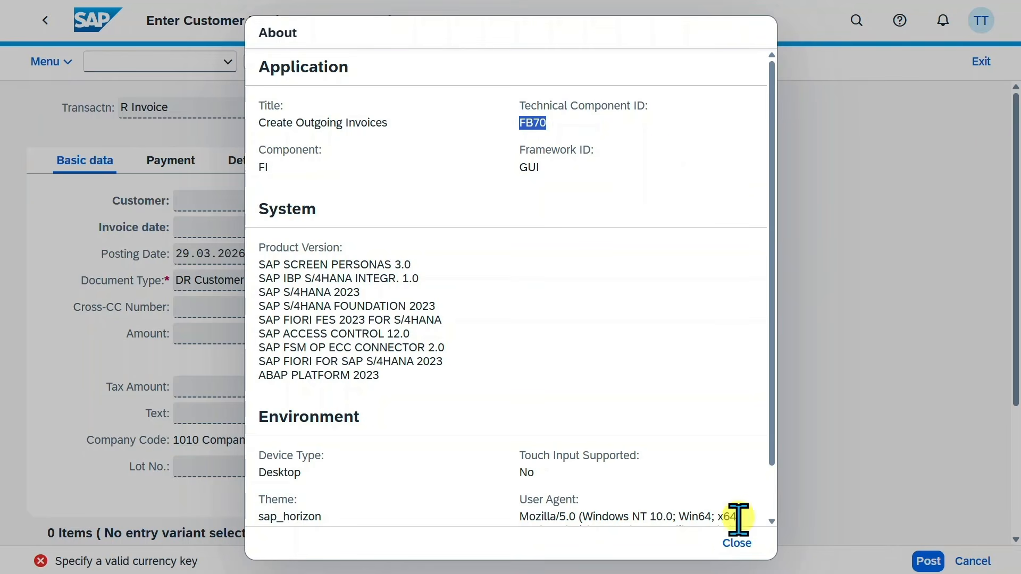
{"action": "left_click", "coordinate": [736, 543]}
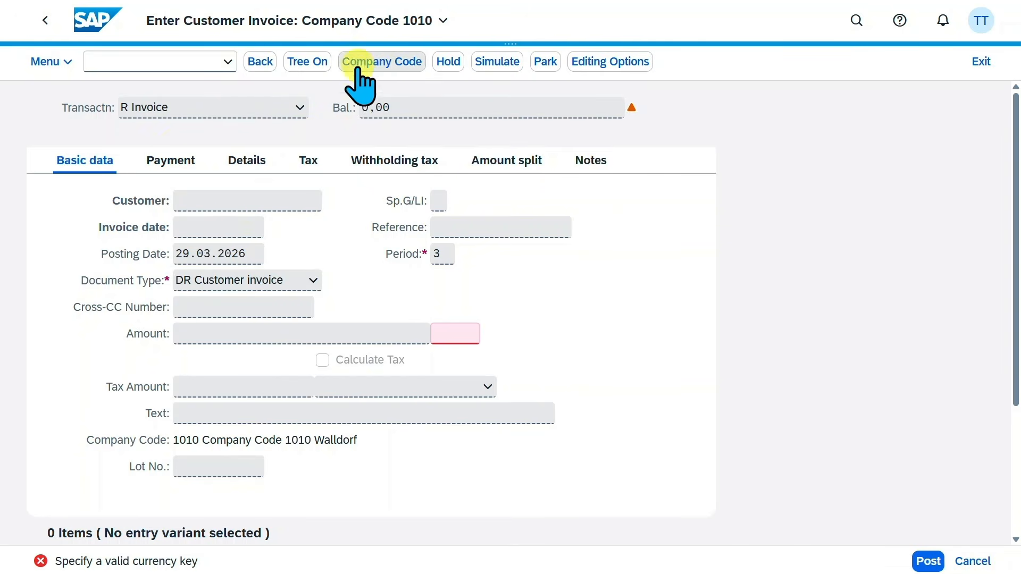
{"action": "left_click", "coordinate": [384, 64]}
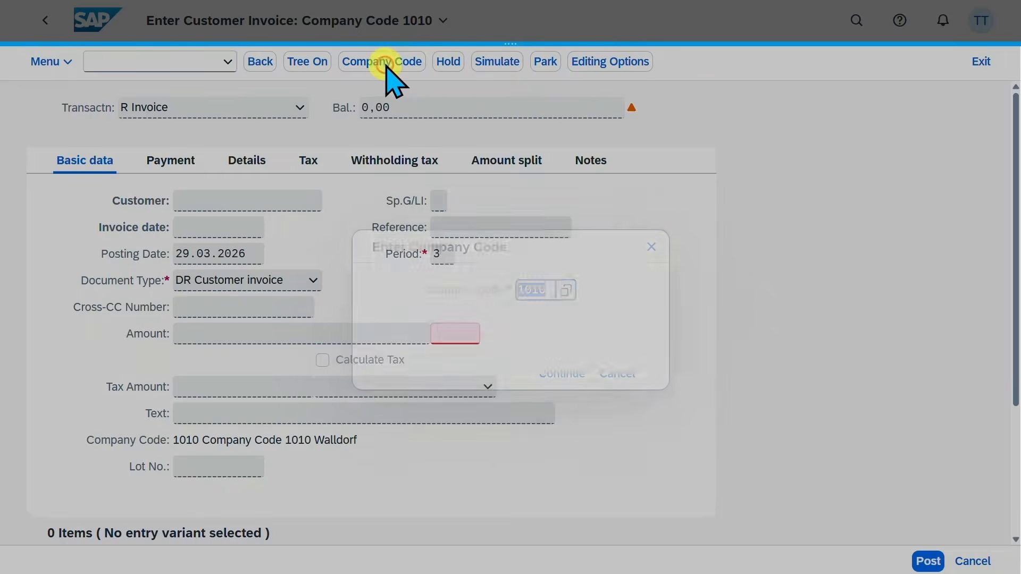
{"action": "left_click", "coordinate": [653, 246]}
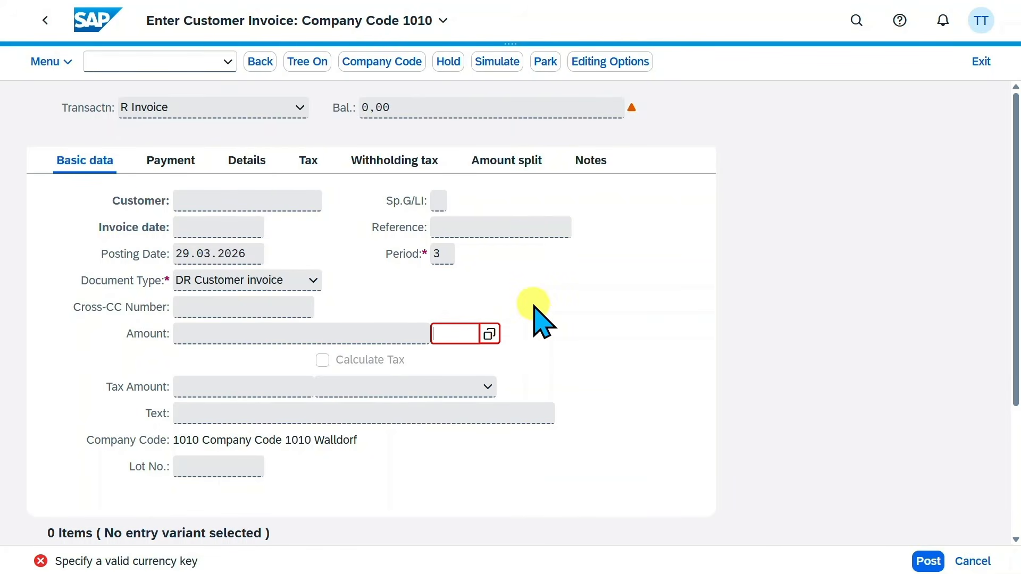
Accept the default currency EUR and enter the customer's account number in the invoice's basic data
{"action": "key", "text": "Return"}
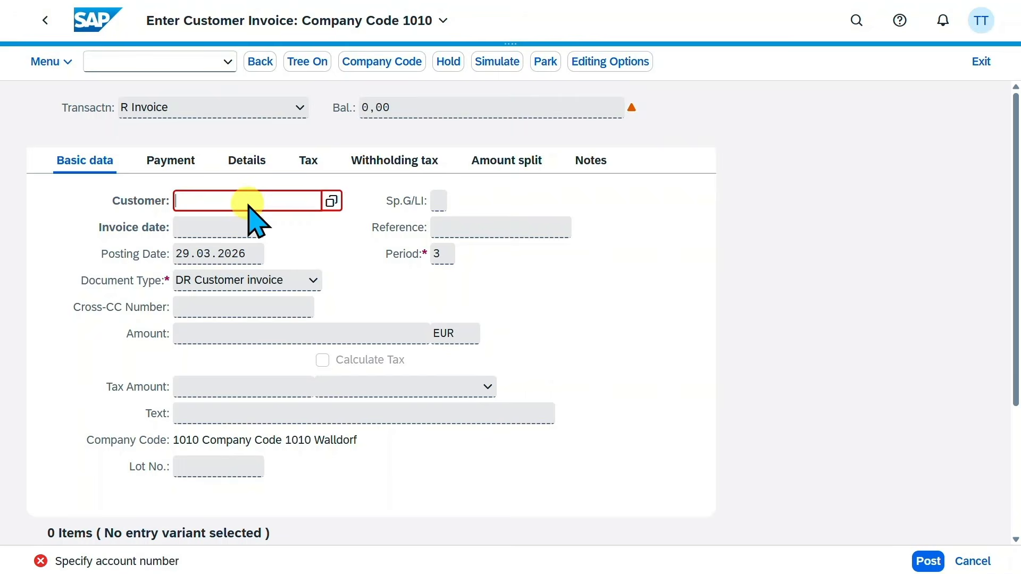
{"action": "type", "text": "1000639"}
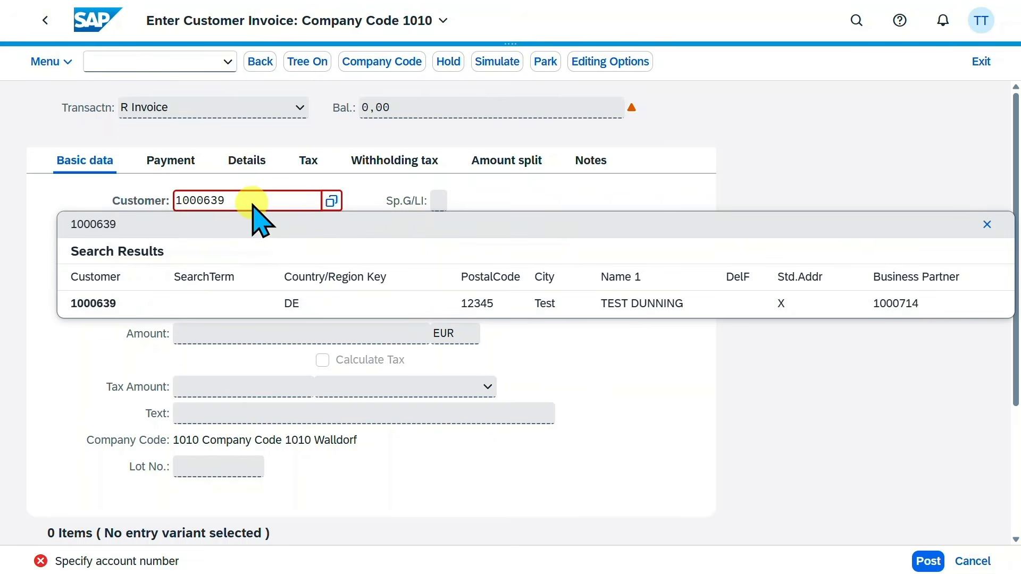
{"action": "key", "text": "Return"}
Copy the posting date into the invoice date as 29.03.2026 and confirm the header dates
{"action": "left_click_drag", "start_coordinate": [248, 255], "coordinate": [108, 253]}
{"action": "key", "text": "ctrl+c"}
{"action": "left_click", "coordinate": [202, 228]}
{"action": "key", "text": "ctrl+v"}
{"action": "left_click", "coordinate": [408, 250]}
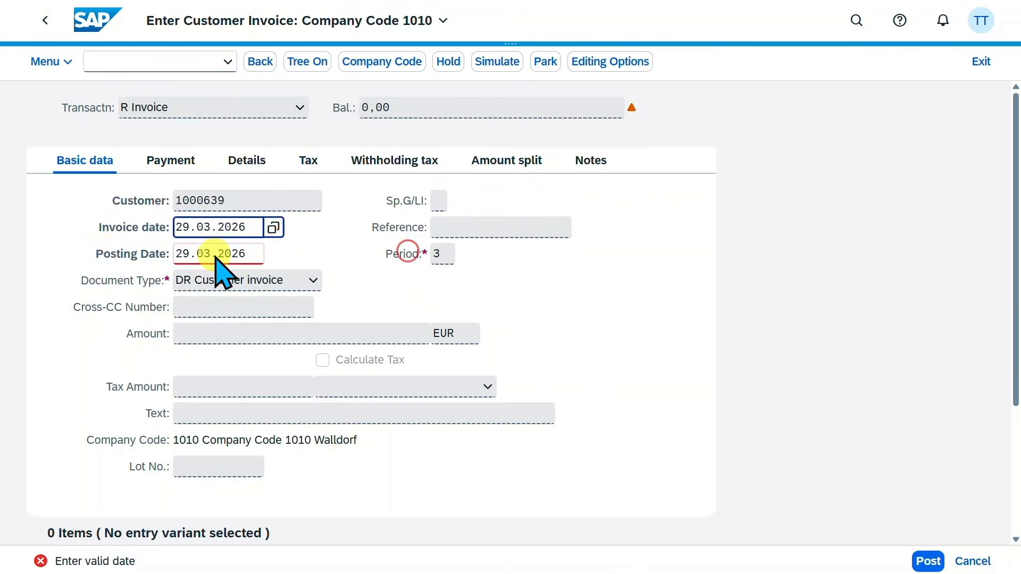
{"action": "left_click", "coordinate": [214, 254]}
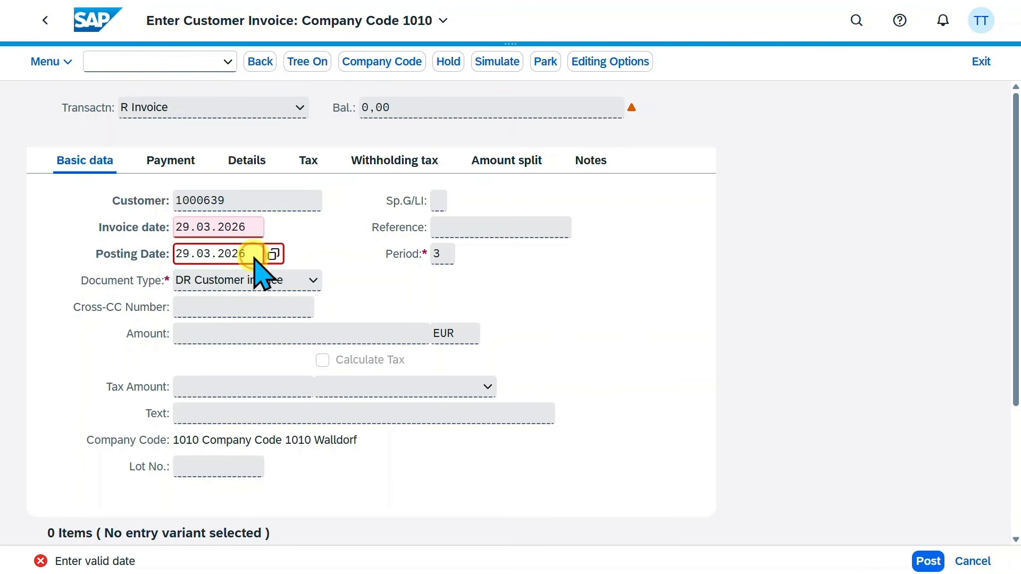
{"action": "key", "text": "Return"}
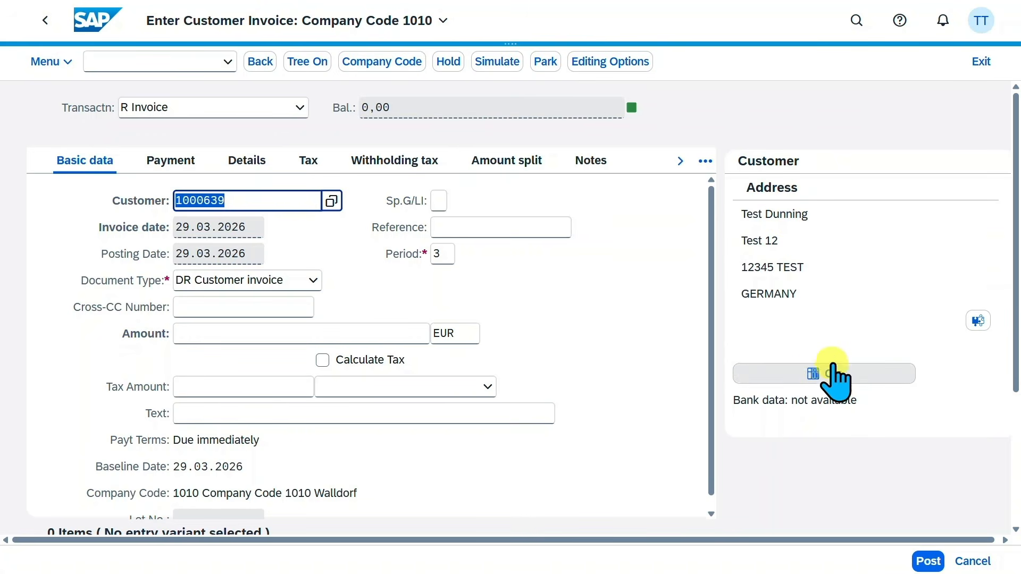
Set the invoice amount to 2000 EUR with tax code A0 (Output Tax non taxable)
{"action": "left_click", "coordinate": [535, 224]}
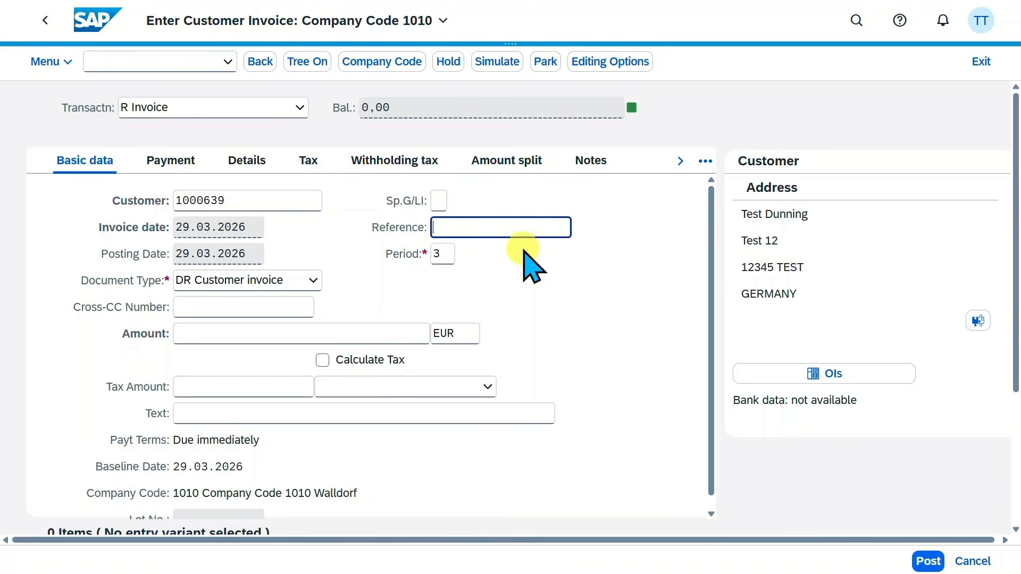
{"action": "left_click", "coordinate": [407, 335]}
{"action": "type", "text": "2000"}
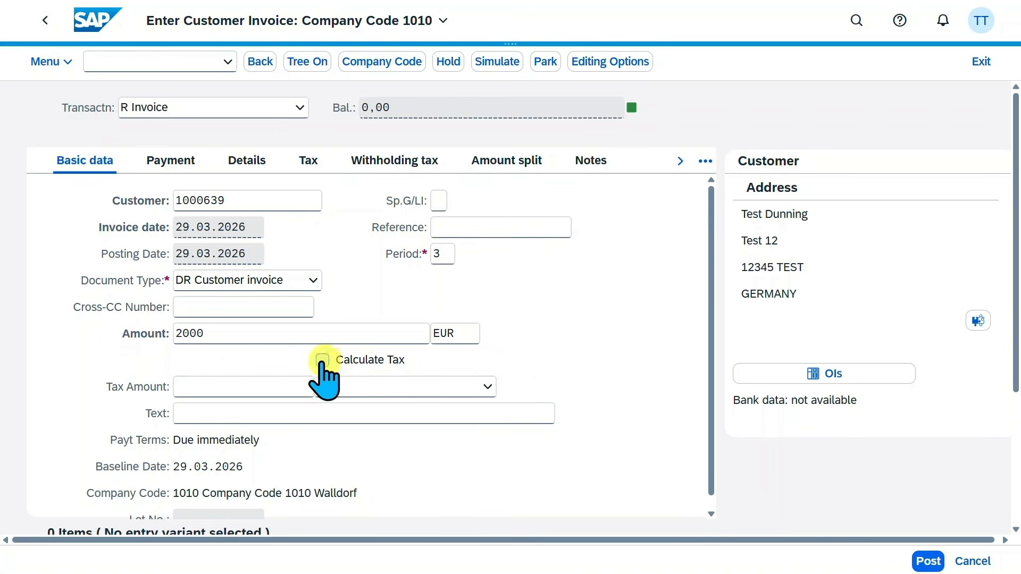
{"action": "left_click", "coordinate": [487, 387]}
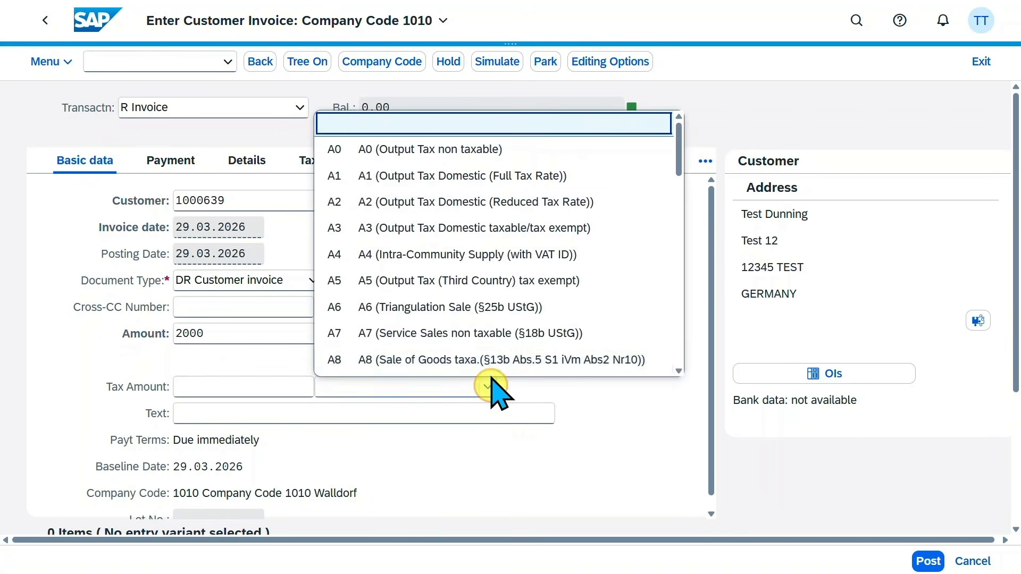
{"action": "left_click", "coordinate": [421, 151]}
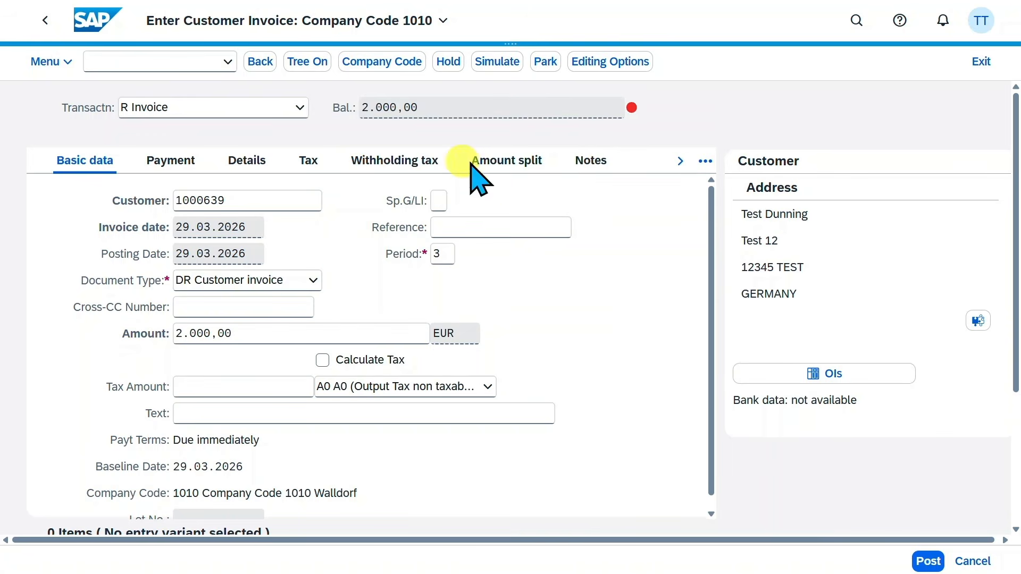
Examine the invoice's payment data: payment terms, payment method, payment block options, house bank and partner bank
{"action": "left_click", "coordinate": [175, 161]}
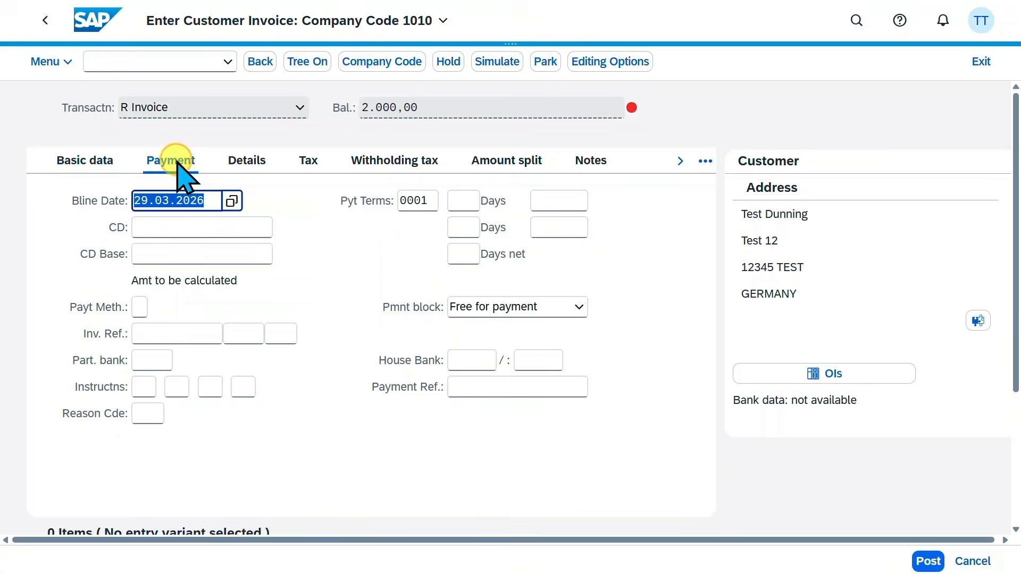
{"action": "left_click", "coordinate": [425, 201]}
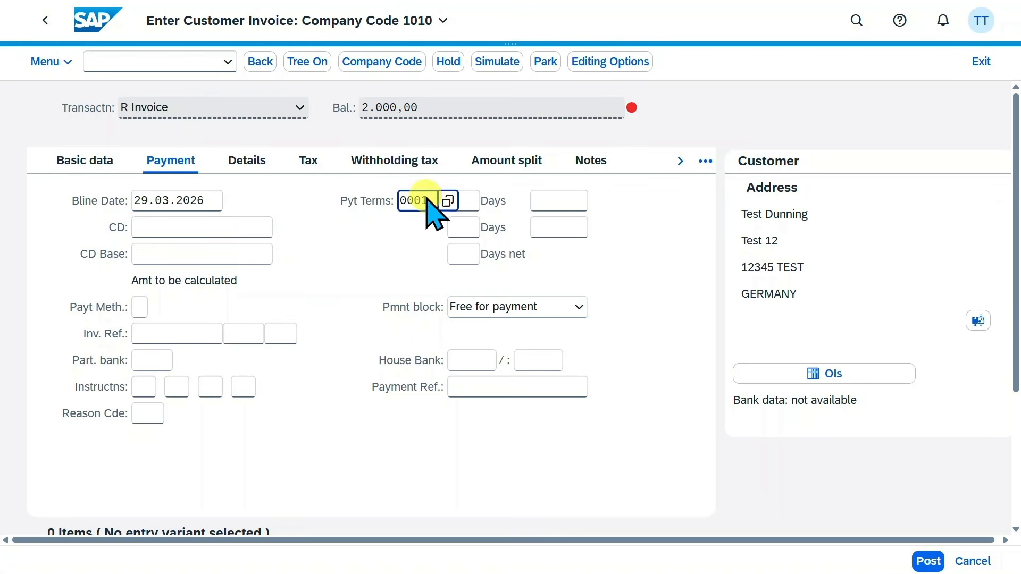
{"action": "left_click", "coordinate": [416, 201]}
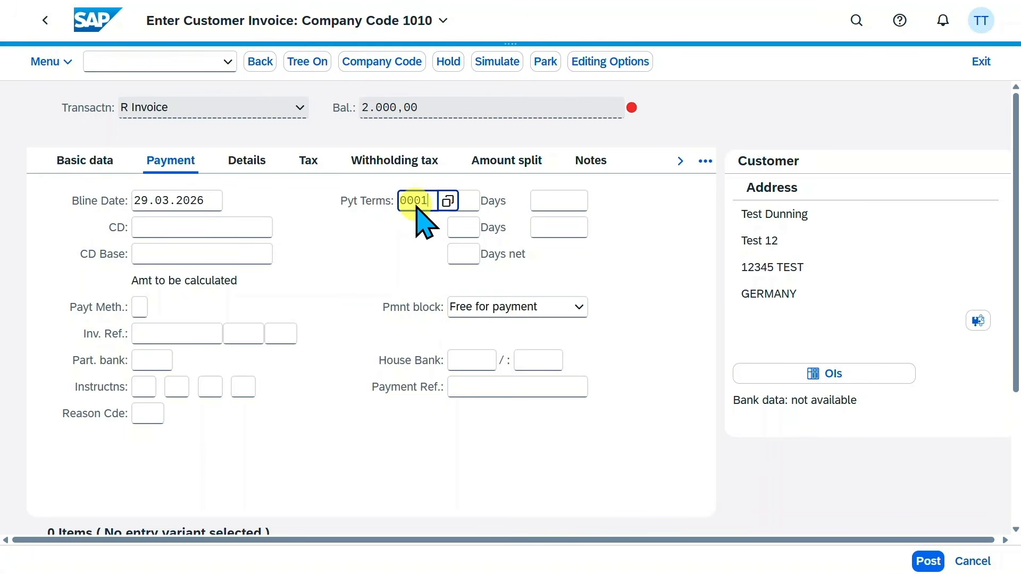
{"action": "left_click", "coordinate": [137, 307]}
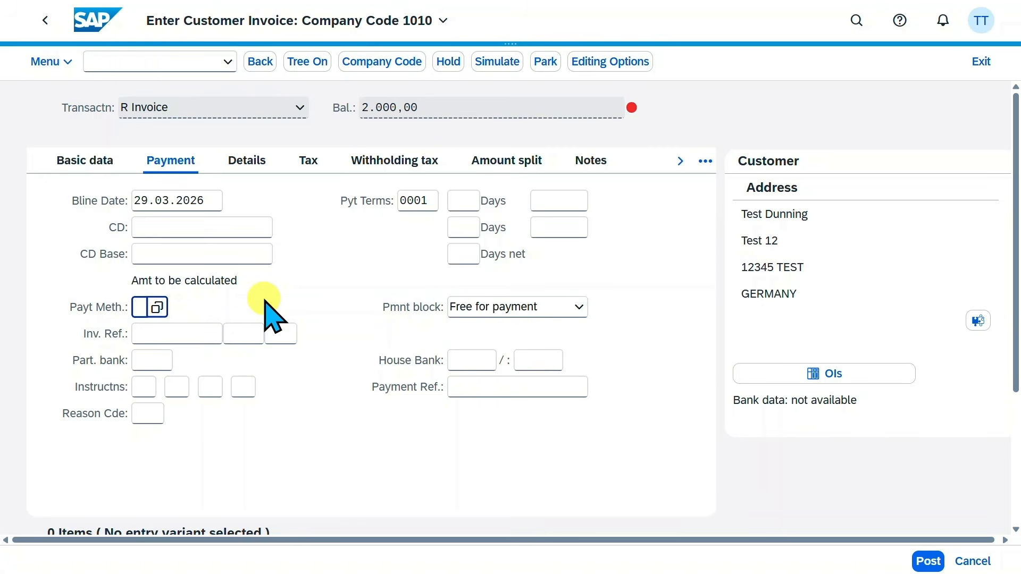
{"action": "left_click", "coordinate": [526, 307]}
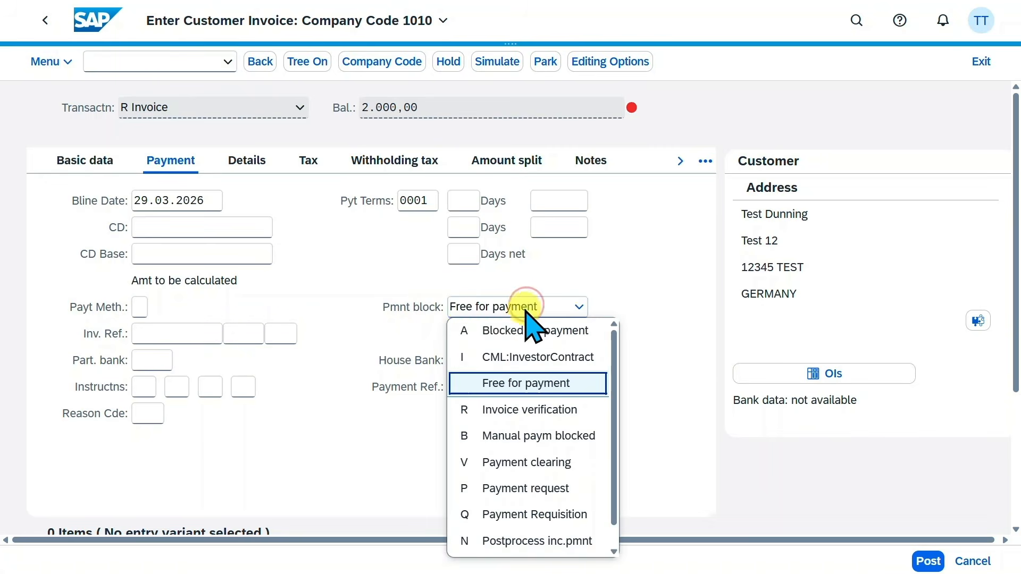
{"action": "left_click", "coordinate": [421, 307]}
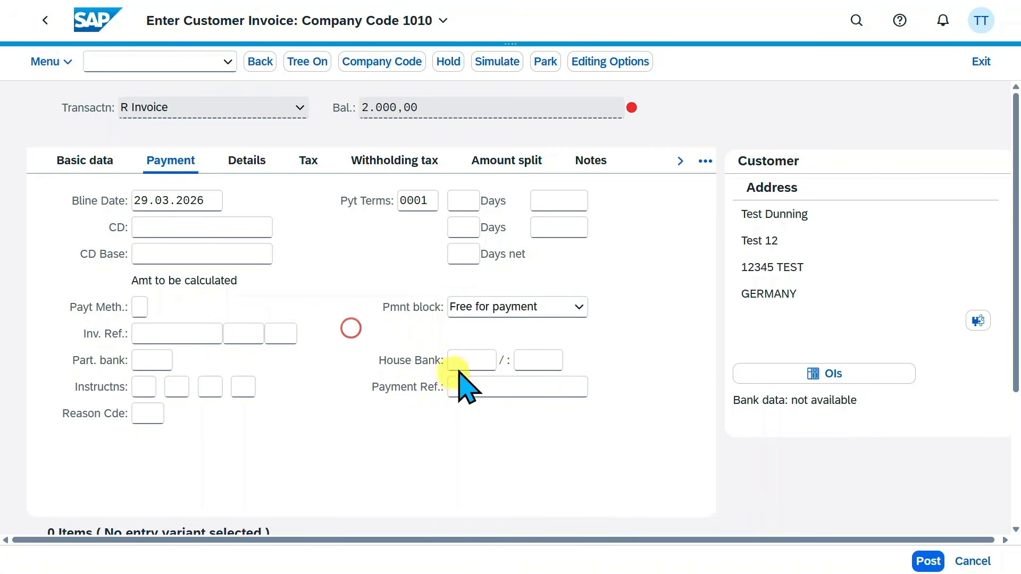
{"action": "left_click", "coordinate": [460, 361]}
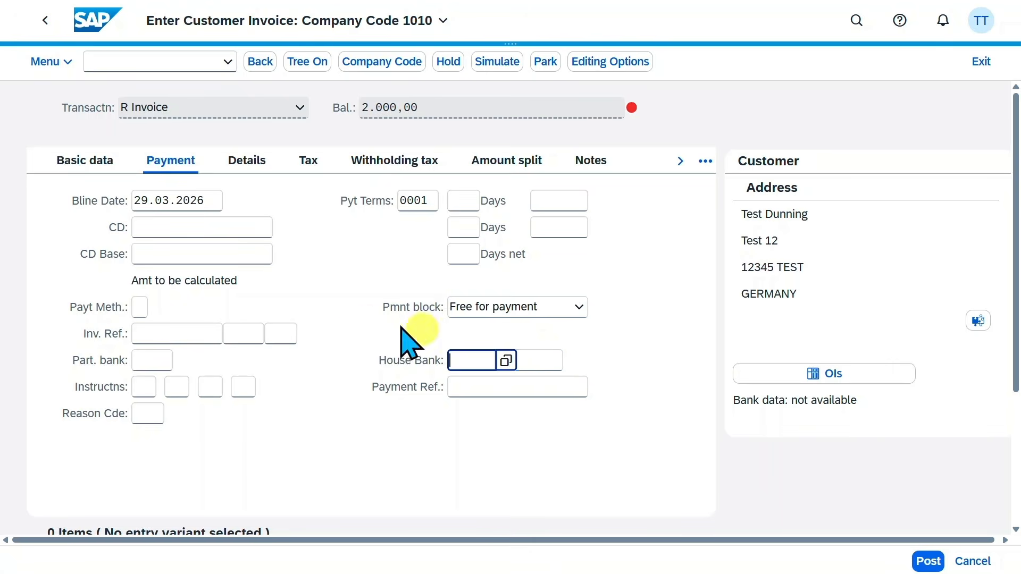
{"action": "left_click", "coordinate": [155, 360]}
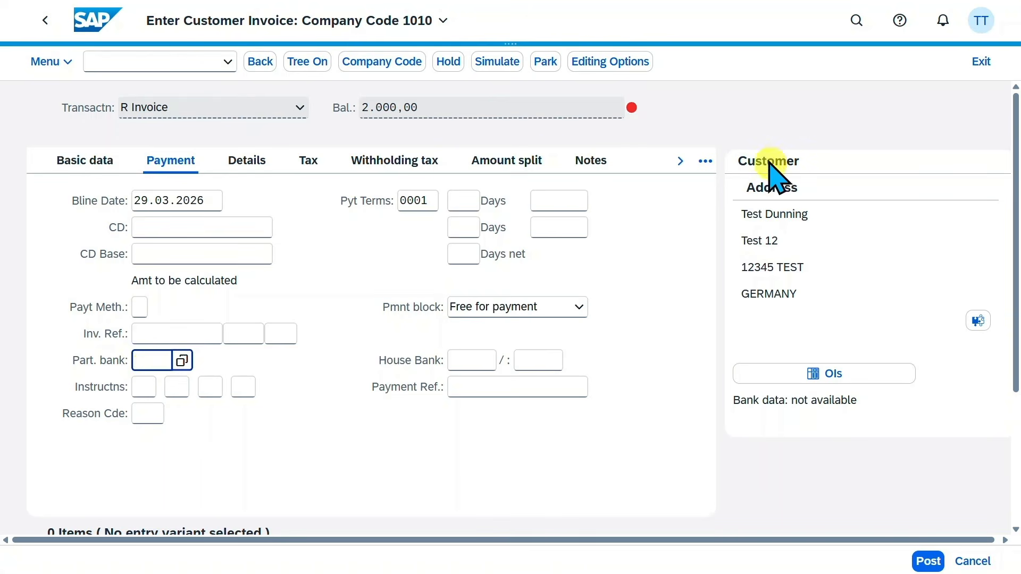
Examine the G/L account and assignment in the invoice details, and the tax data
{"action": "left_click", "coordinate": [243, 160]}
{"action": "left_click_drag", "start_coordinate": [204, 201], "coordinate": [80, 200]}
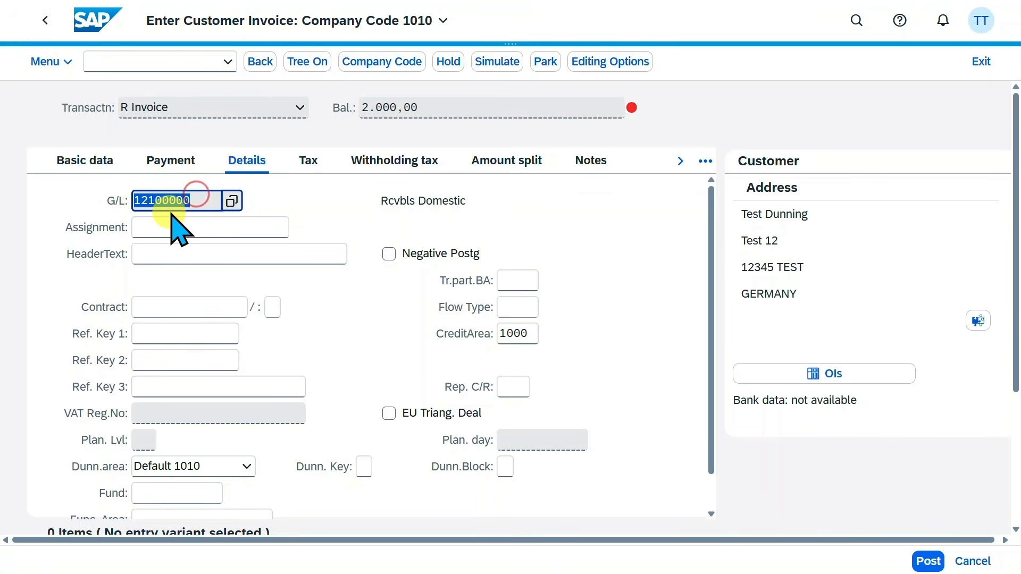
{"action": "left_click", "coordinate": [209, 226]}
{"action": "left_click", "coordinate": [206, 202]}
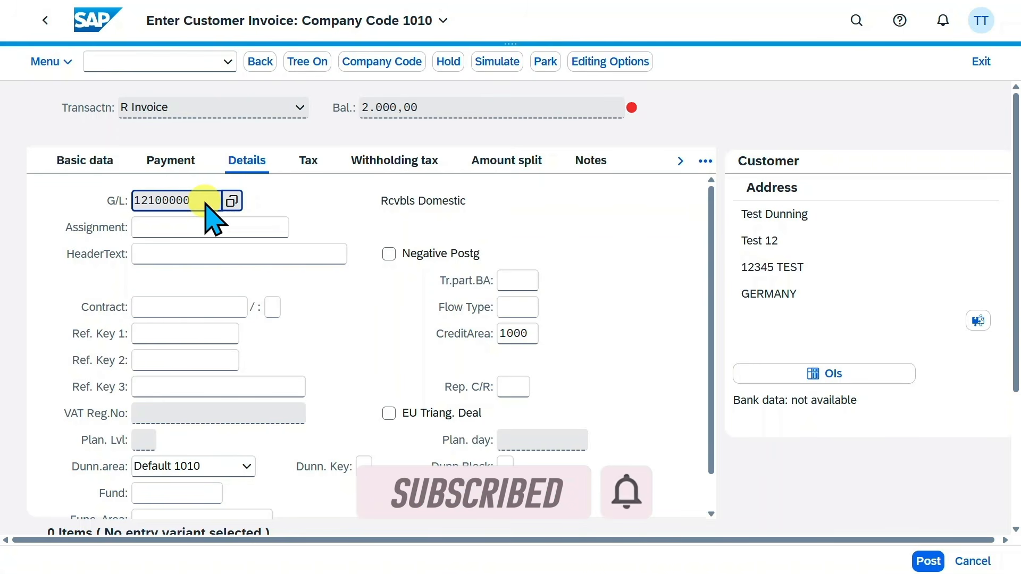
{"action": "left_click", "coordinate": [307, 162]}
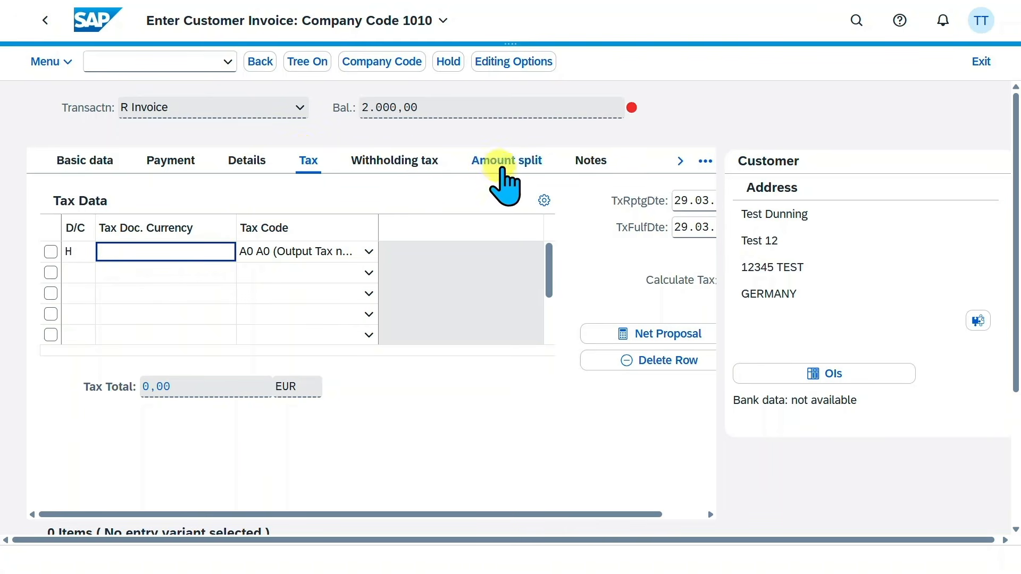
Enter a credit line item with G/L account 52590000 and an amount of 2000 in document currency
{"action": "left_click_drag", "start_coordinate": [1014, 257], "coordinate": [1014, 367]}
{"action": "left_click", "coordinate": [115, 412]}
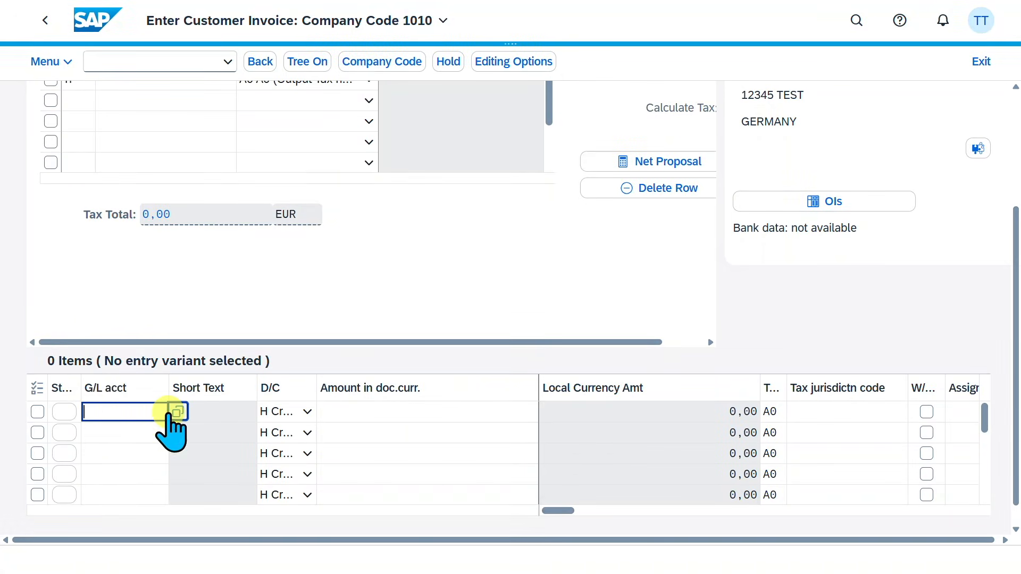
{"action": "type", "text": "52590000"}
{"action": "left_click", "coordinate": [268, 261]}
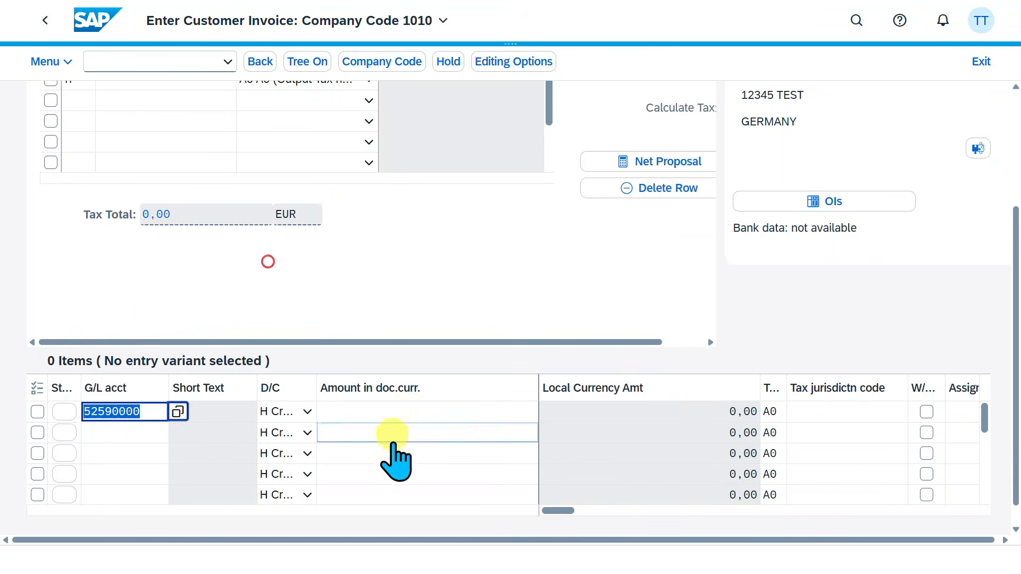
{"action": "left_click", "coordinate": [408, 411]}
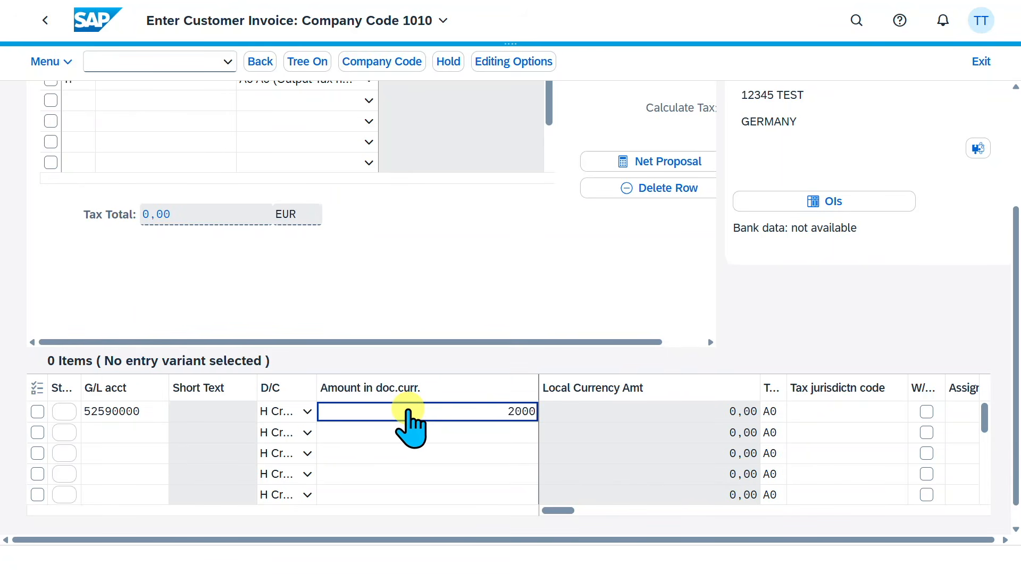
{"action": "type", "text": "2000"}
{"action": "key", "text": "Return"}
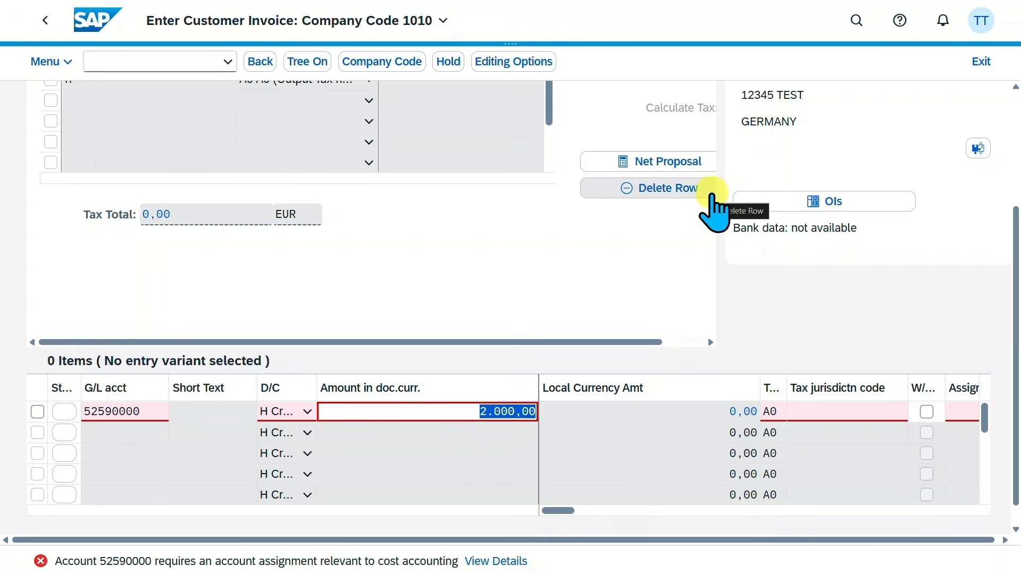
Assign cost center 10101701 to the line item for G/L account 52590000 and confirm the entry
{"action": "left_click_drag", "start_coordinate": [566, 511], "coordinate": [643, 517]}
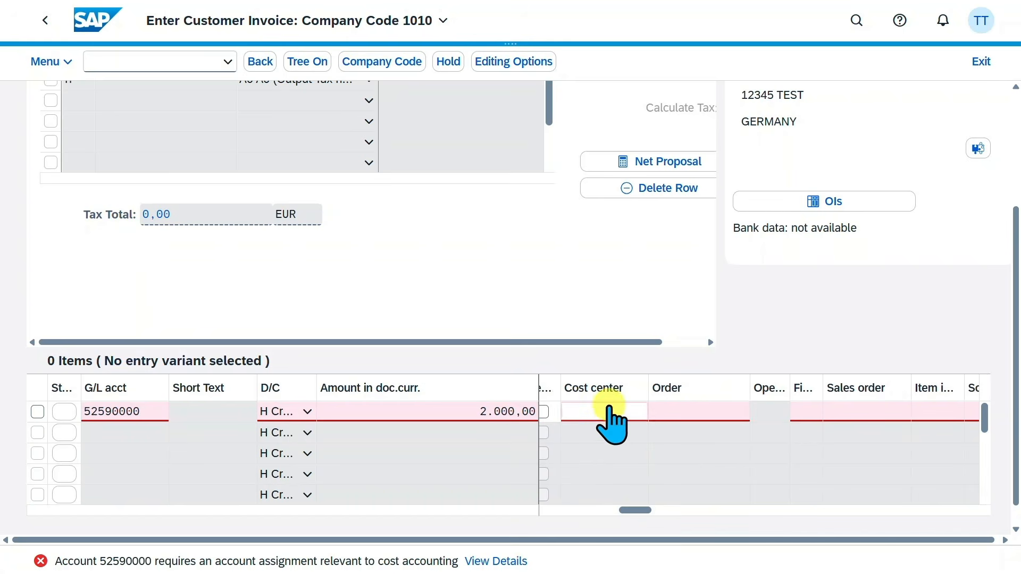
{"action": "left_click", "coordinate": [610, 407]}
{"action": "left_click", "coordinate": [712, 410]}
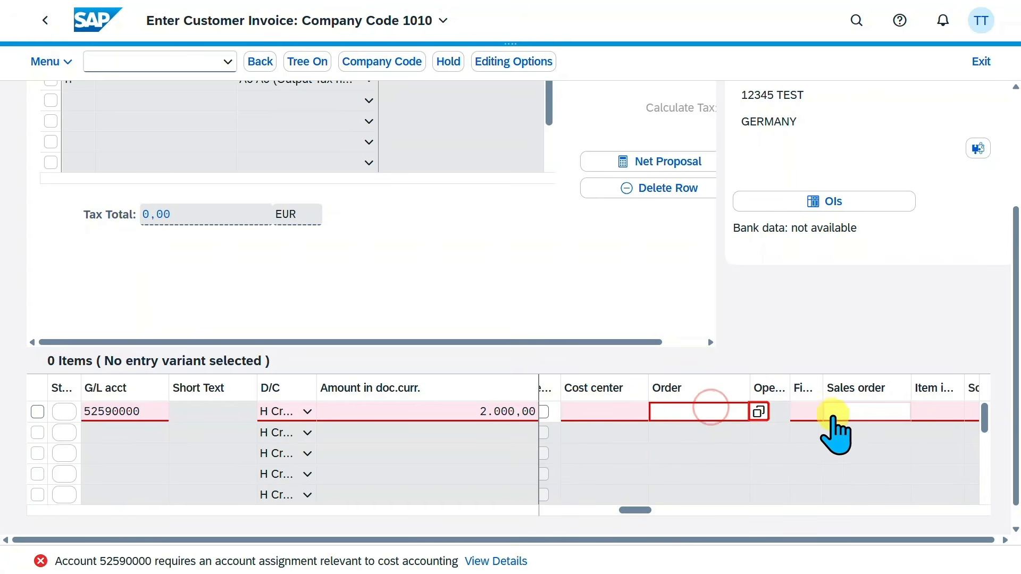
{"action": "left_click", "coordinate": [805, 415]}
{"action": "left_click", "coordinate": [613, 411]}
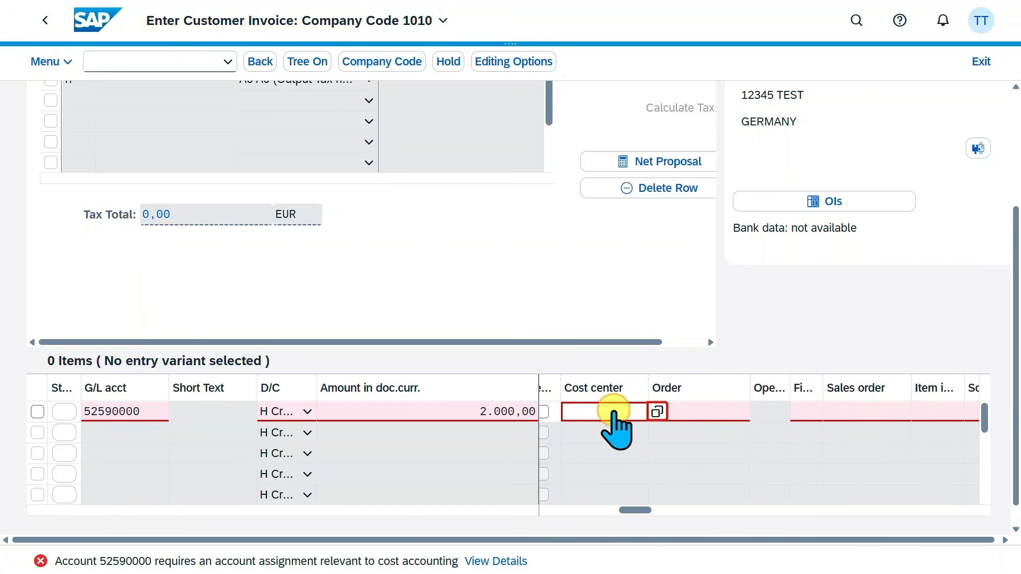
{"action": "key", "text": "Down"}
{"action": "key", "text": "Return"}
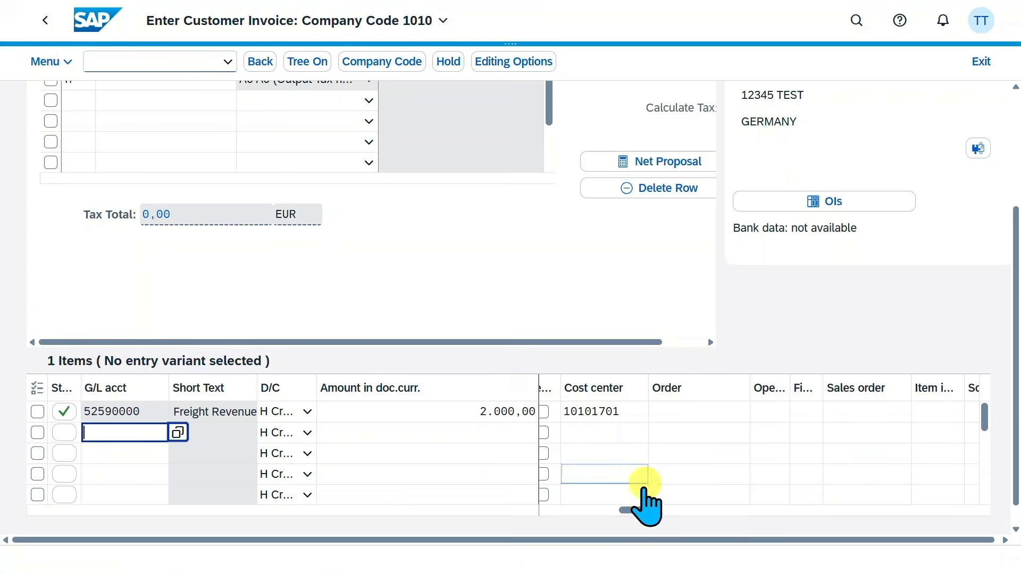
Check the invoice's balance, return to its basic data and post the customer invoice
{"action": "scroll", "coordinate": [1016, 276], "scroll_direction": "up", "scroll_amount": 5}
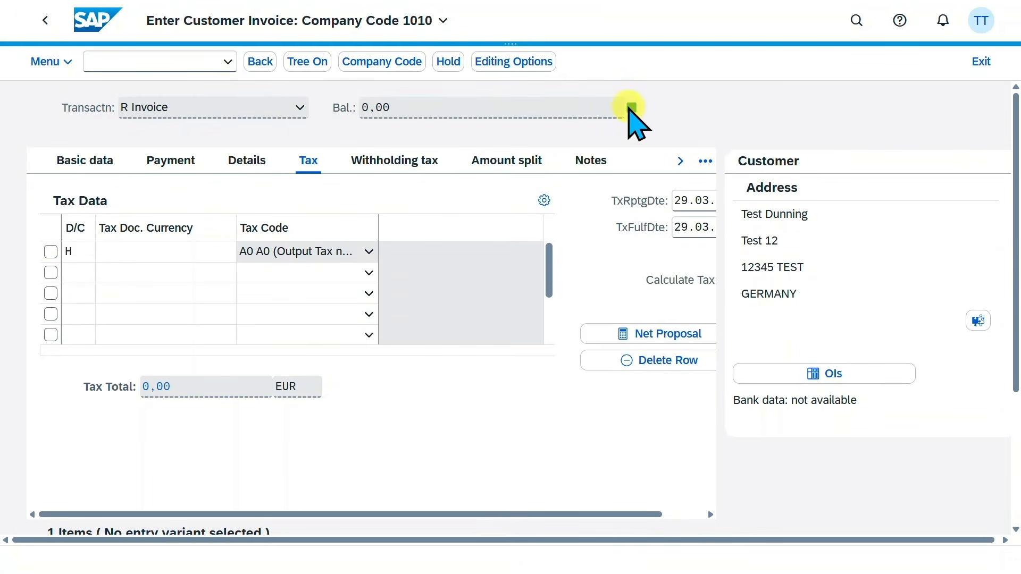
{"action": "left_click", "coordinate": [398, 108]}
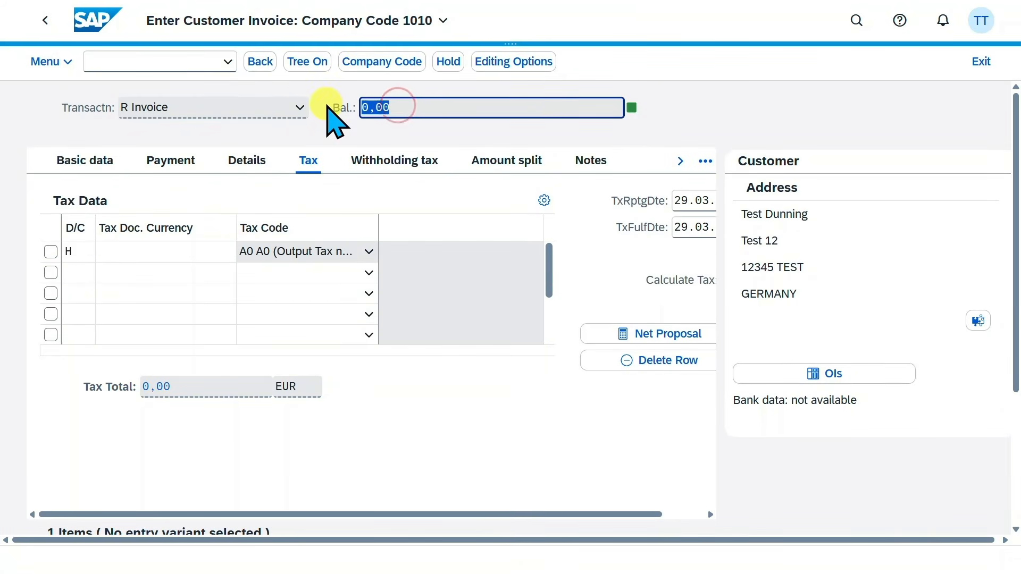
{"action": "key", "text": "Tab"}
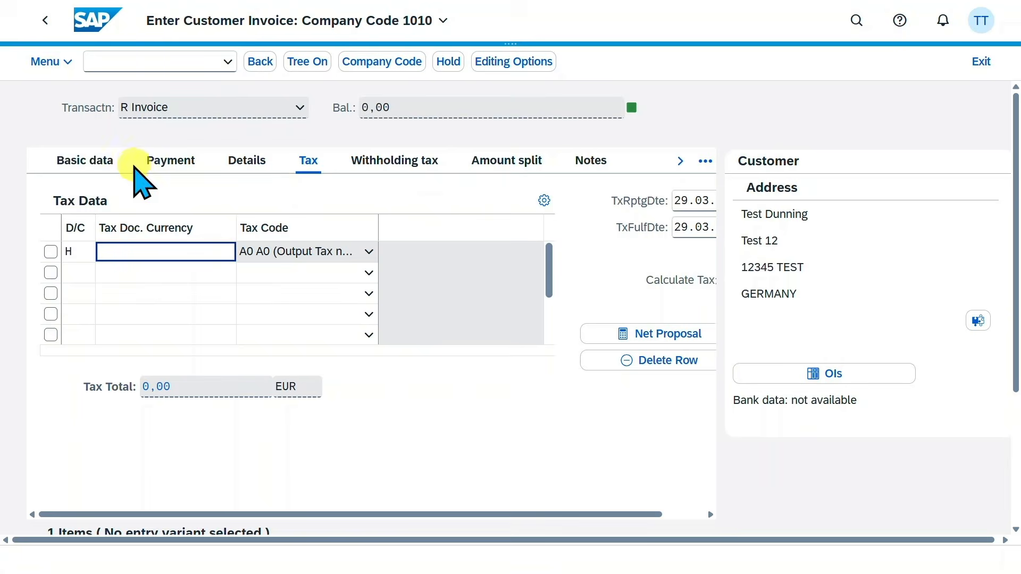
{"action": "left_click", "coordinate": [85, 161]}
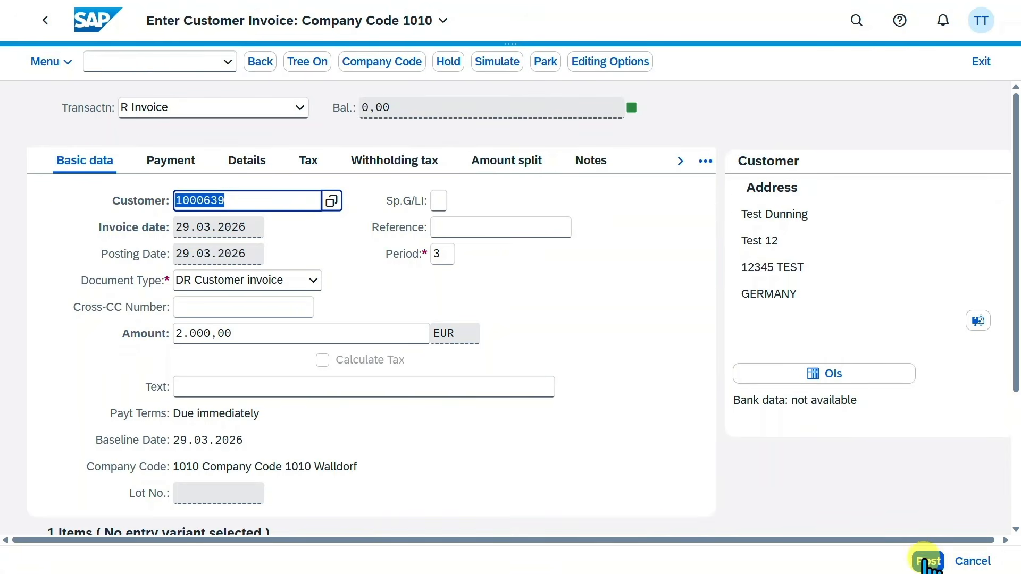
{"action": "left_click", "coordinate": [928, 561]}
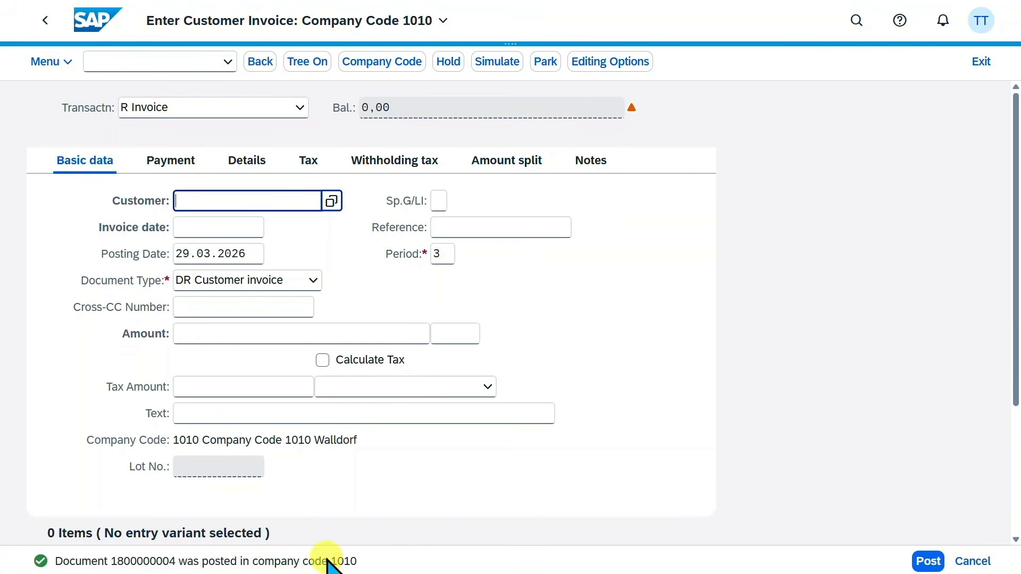
{"action": "double_click", "coordinate": [160, 561]}
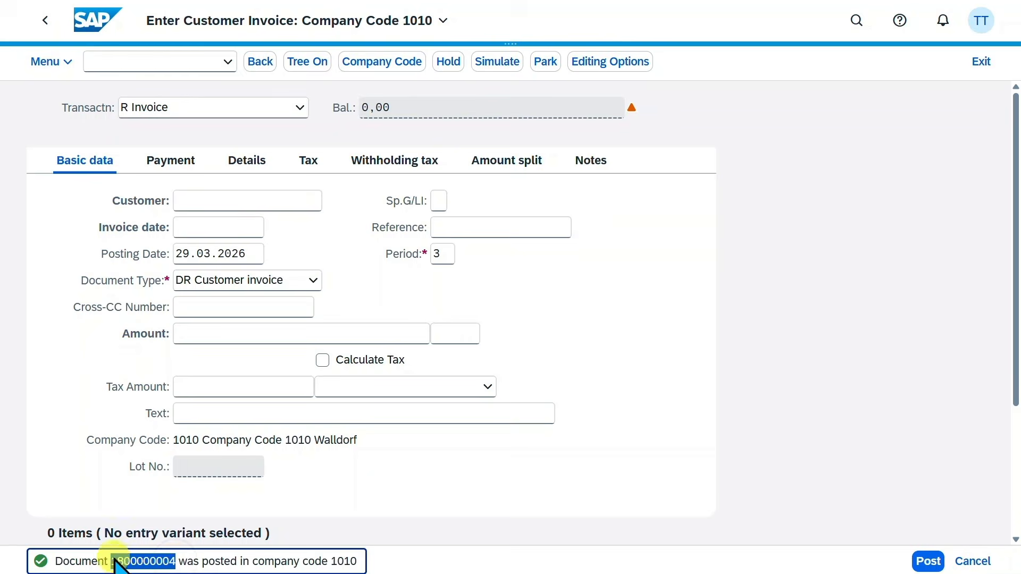
Exit invoice entry, search for "manage customer" and open Manage Customer Line Items
{"action": "left_click", "coordinate": [43, 19]}
{"action": "left_click", "coordinate": [981, 62]}
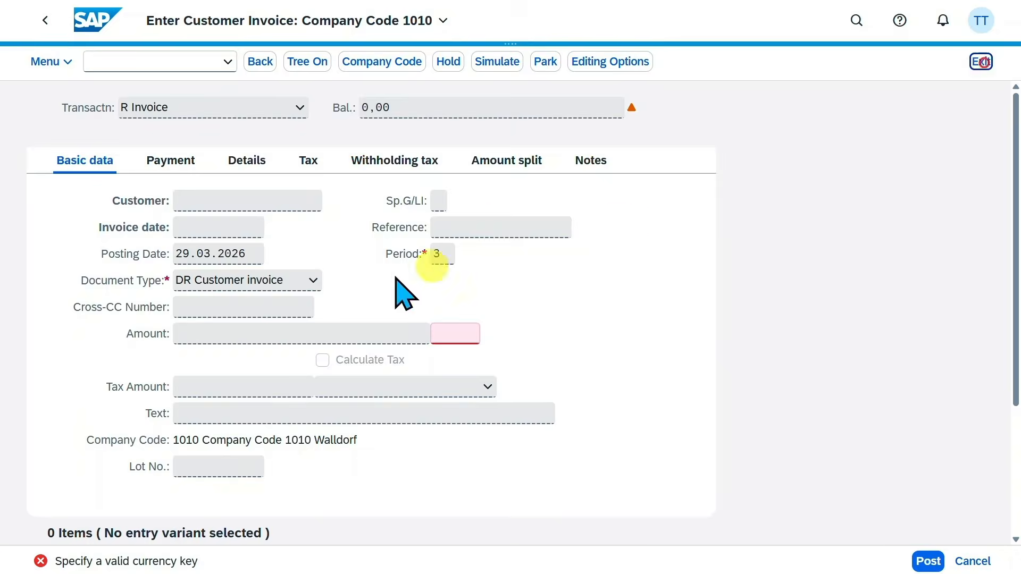
{"action": "left_click", "coordinate": [417, 369]}
{"action": "left_click", "coordinate": [857, 20]}
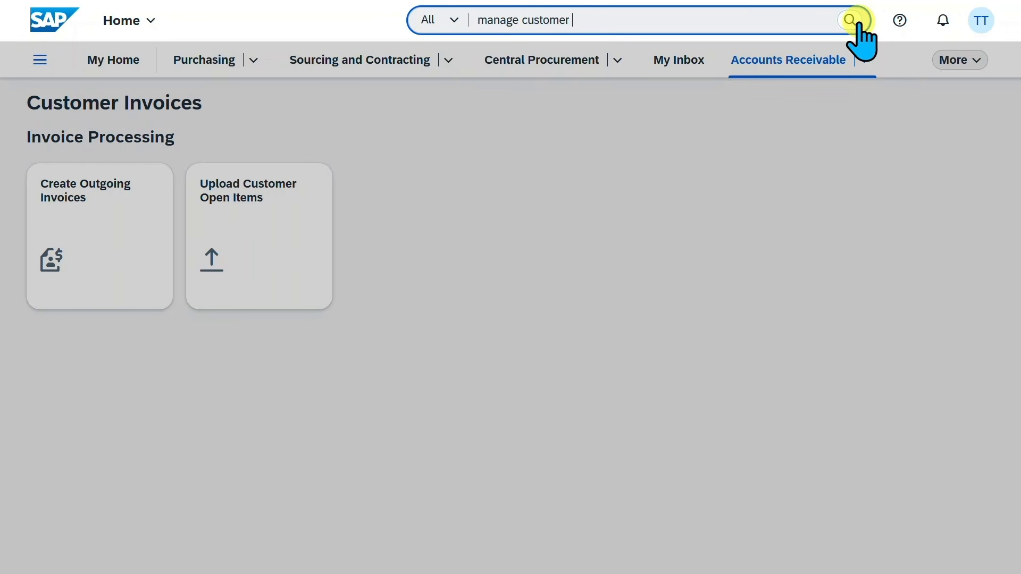
{"action": "left_click", "coordinate": [638, 88]}
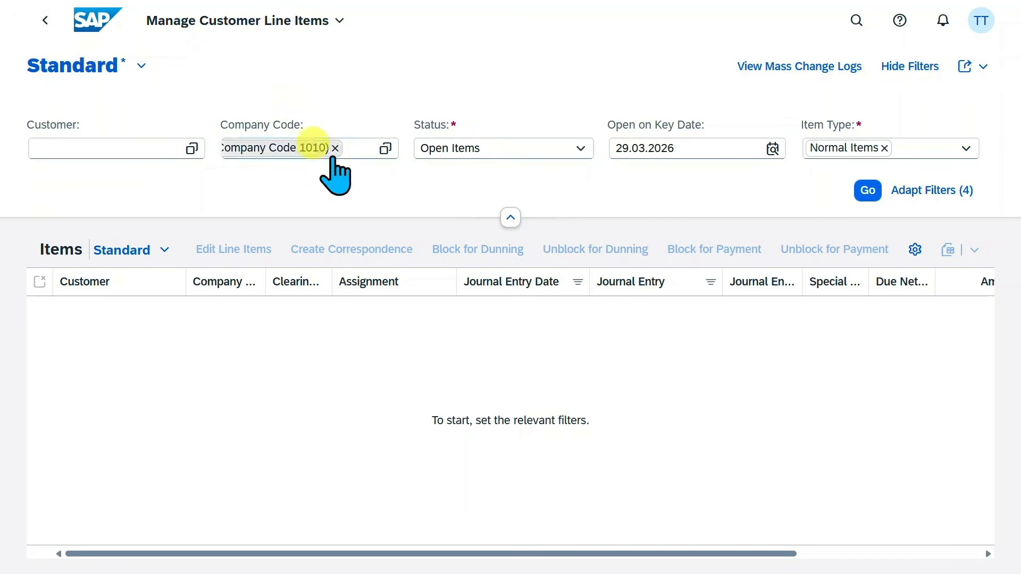
List the invoiced customer's open normal items in company code 1010 with open key date 29.03.2026
{"action": "left_click", "coordinate": [581, 150]}
{"action": "left_click", "coordinate": [581, 151]}
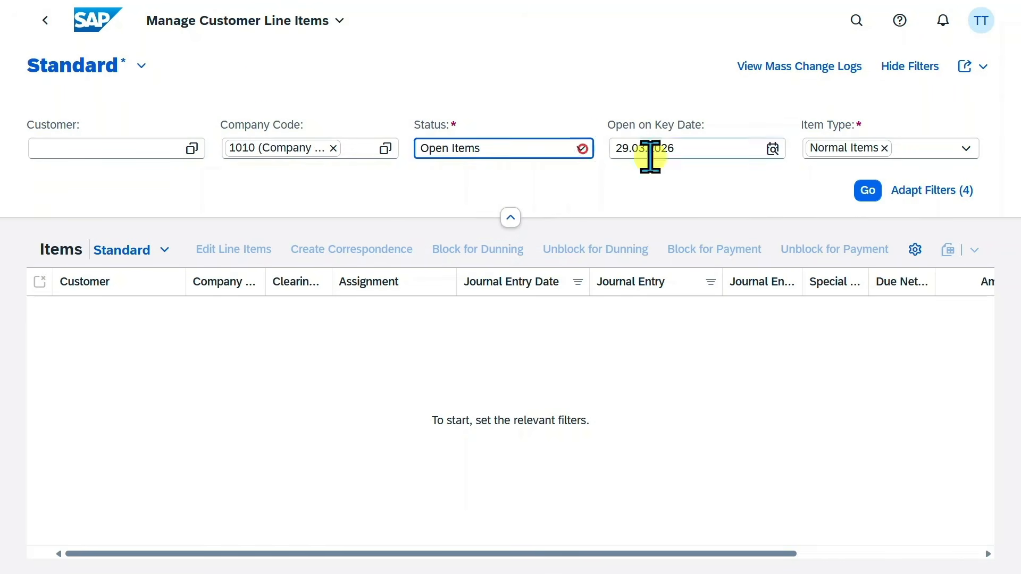
{"action": "left_click", "coordinate": [964, 150]}
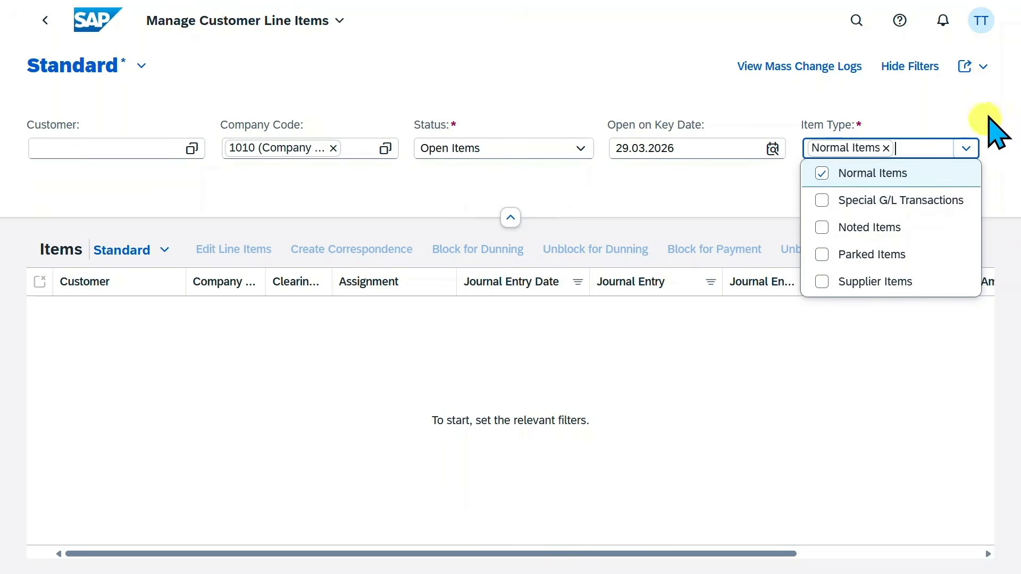
{"action": "left_click", "coordinate": [137, 145]}
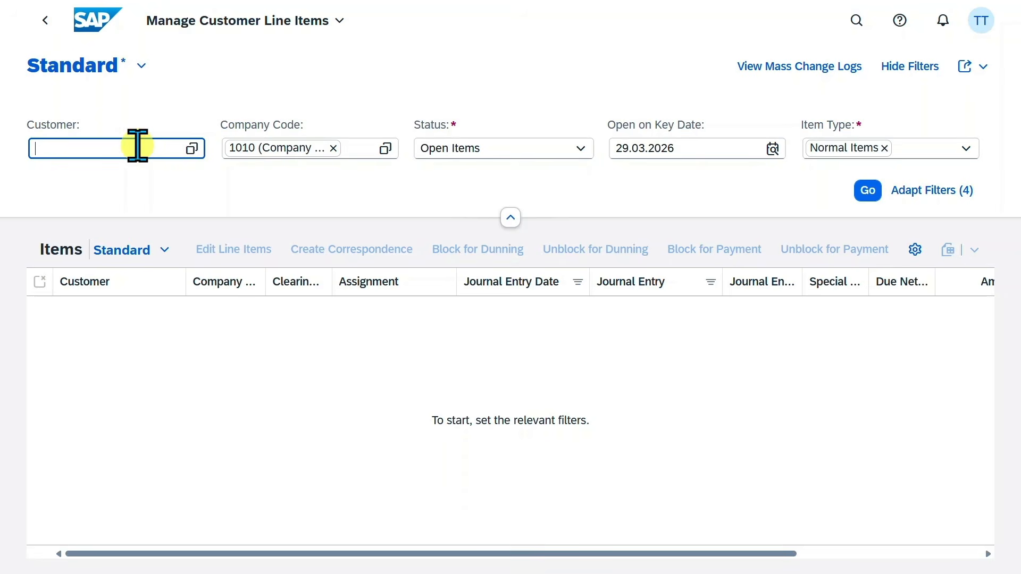
{"action": "type", "text": "1000639"}
{"action": "left_click", "coordinate": [866, 205]}
{"action": "left_click", "coordinate": [867, 190]}
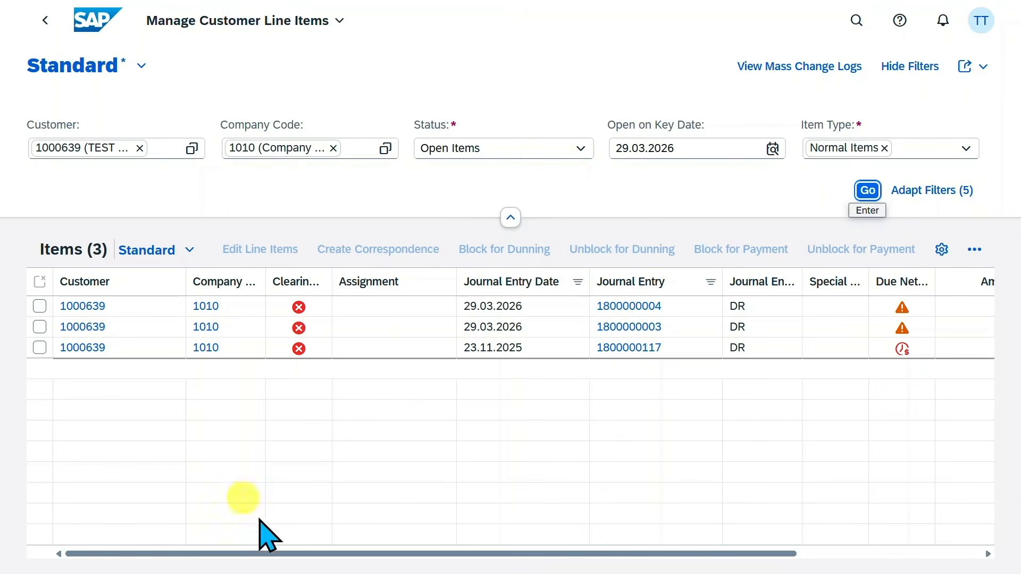
Open the 2.000,00 EUR journal entry in Manage Journal Entries - New version and widen the G/L Account column of its line items
{"action": "left_click_drag", "start_coordinate": [300, 563], "coordinate": [444, 558]}
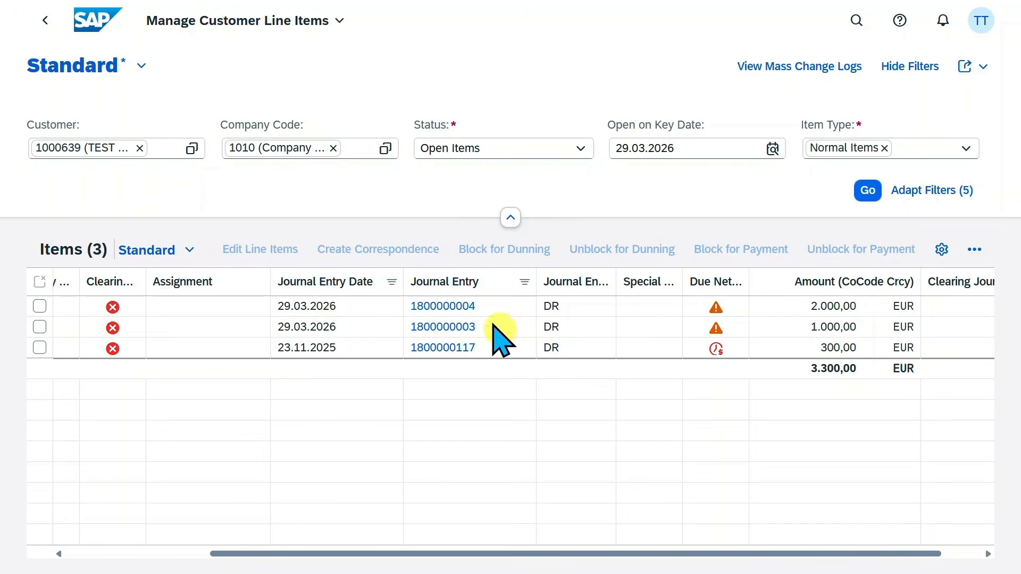
{"action": "left_click", "coordinate": [455, 306]}
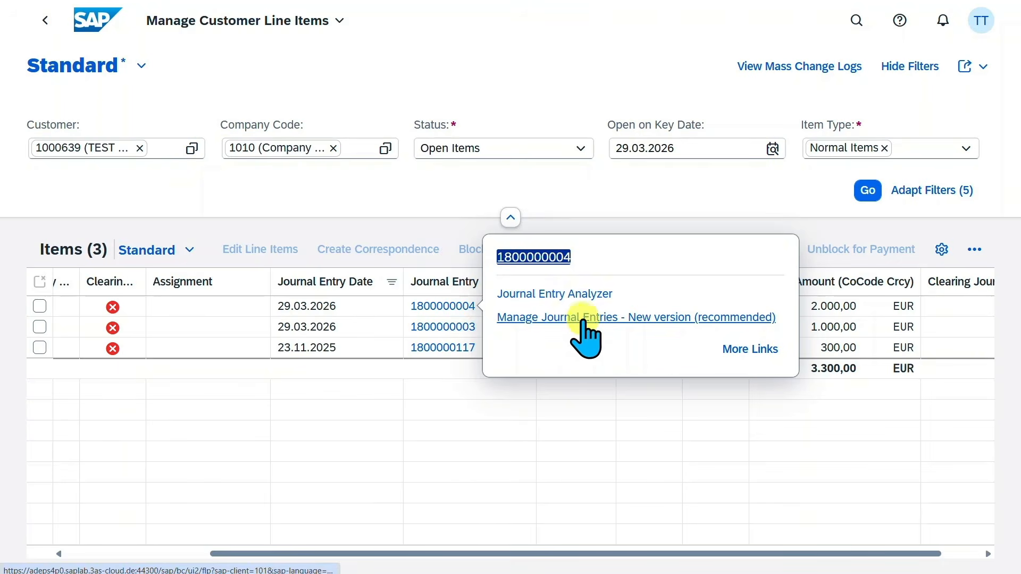
{"action": "left_click", "coordinate": [616, 318]}
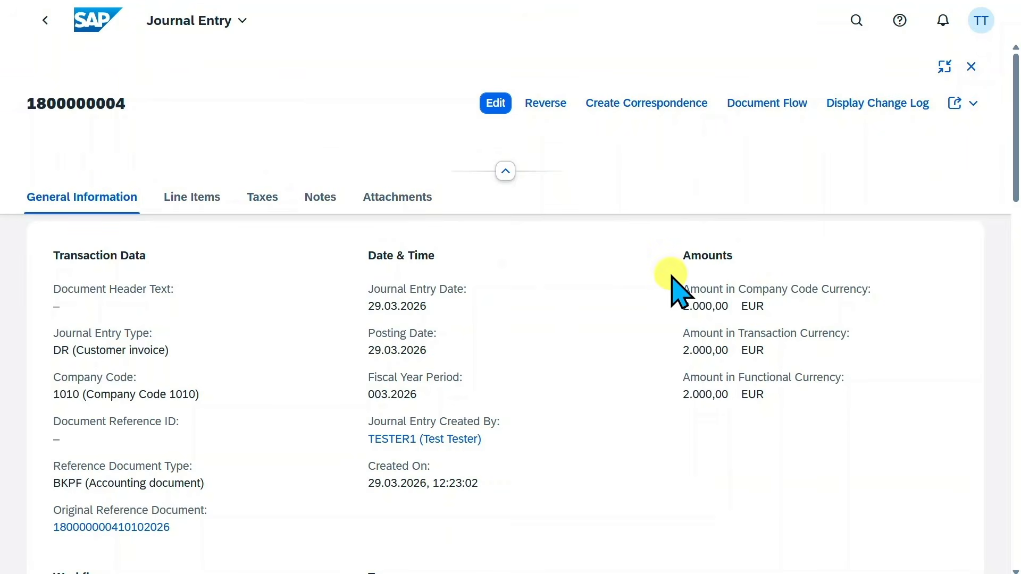
{"action": "scroll", "coordinate": [675, 275], "scroll_direction": "down", "scroll_amount": 10}
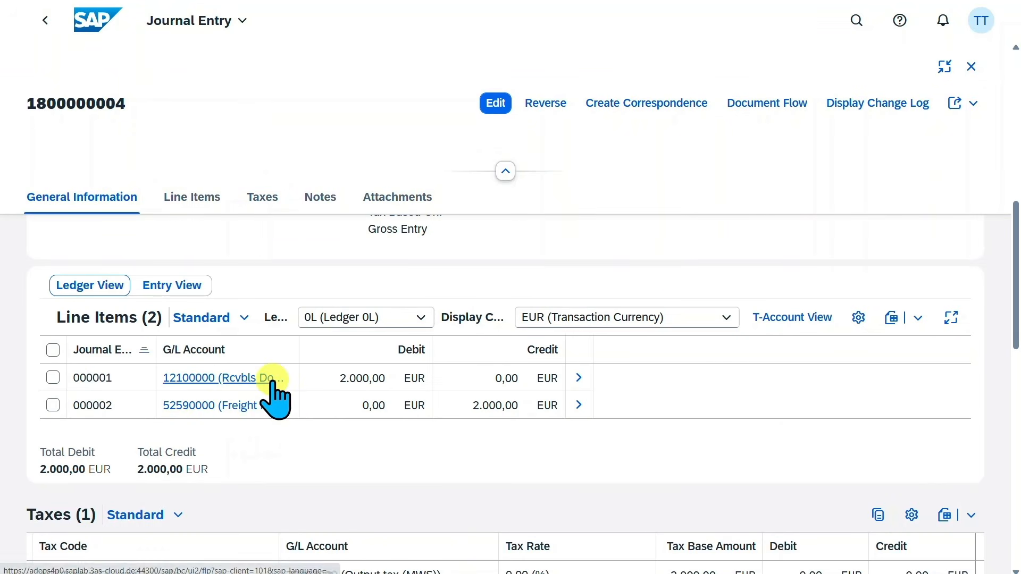
{"action": "double_click", "coordinate": [299, 376]}
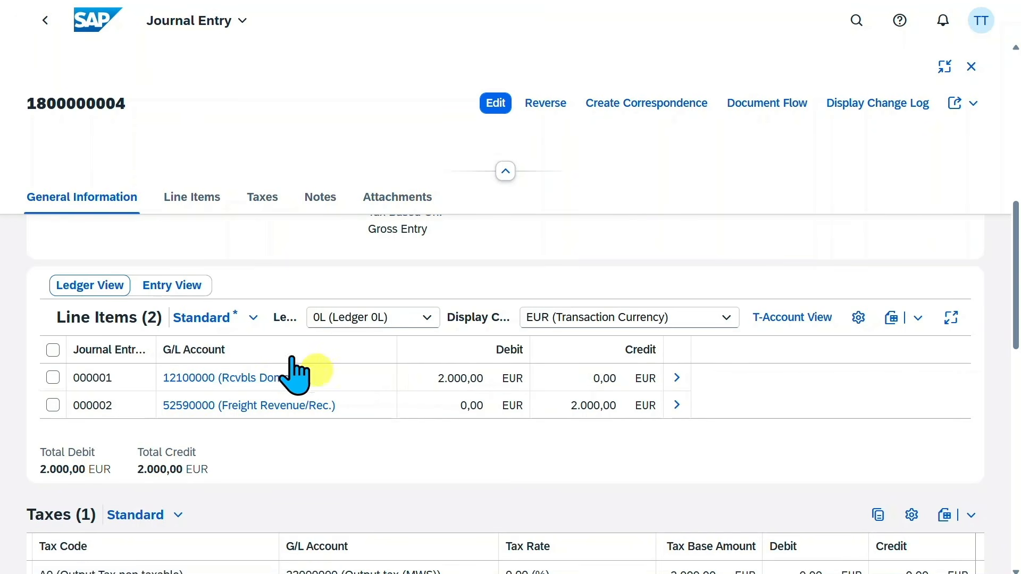
Return to the home page and open Post Incoming Payments from the Accounts Receivable area for payments and clearing
{"action": "left_click", "coordinate": [45, 20]}
{"action": "left_click", "coordinate": [45, 21]}
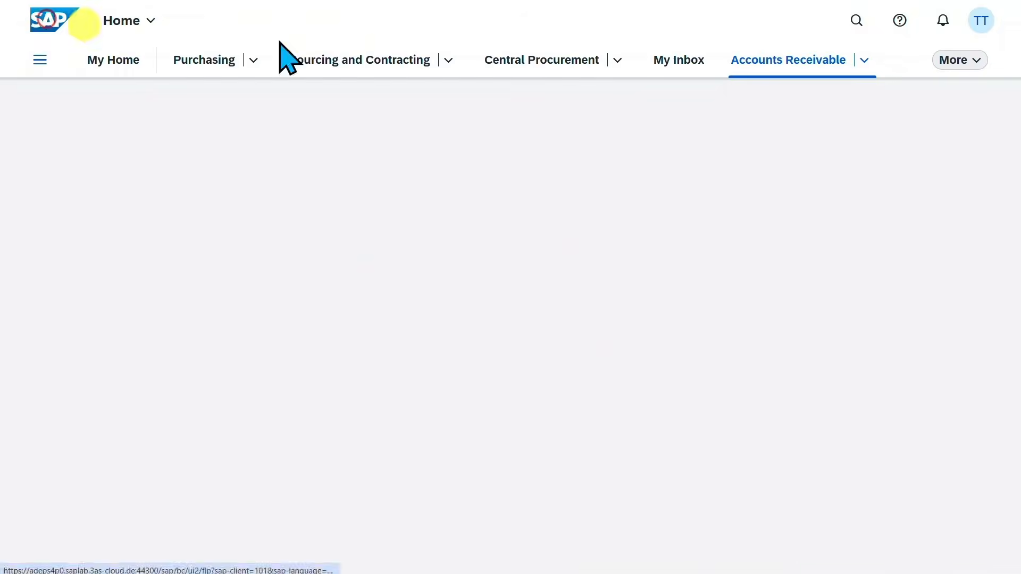
{"action": "left_click", "coordinate": [864, 60]}
{"action": "left_click", "coordinate": [797, 170]}
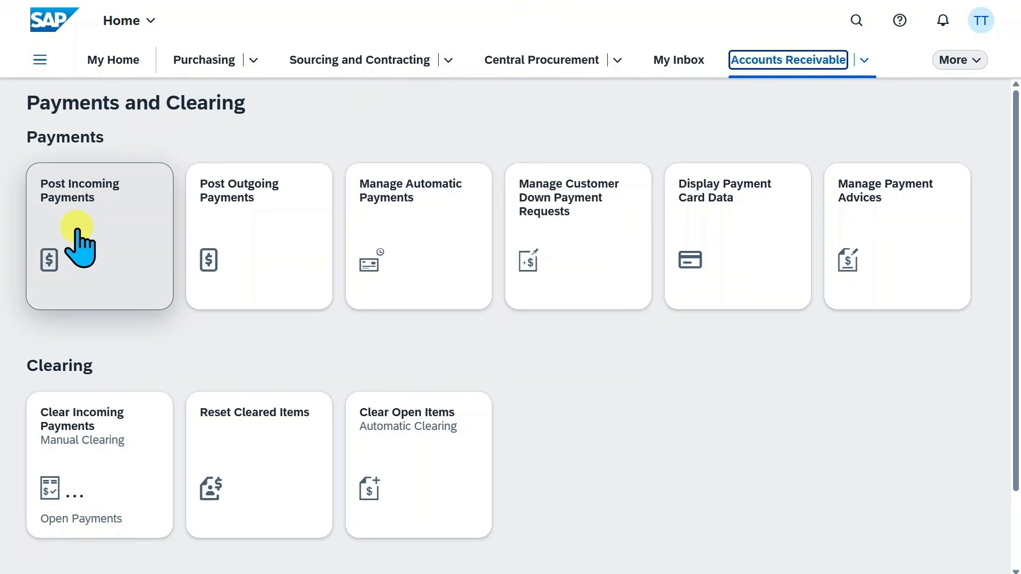
{"action": "left_click", "coordinate": [126, 228]}
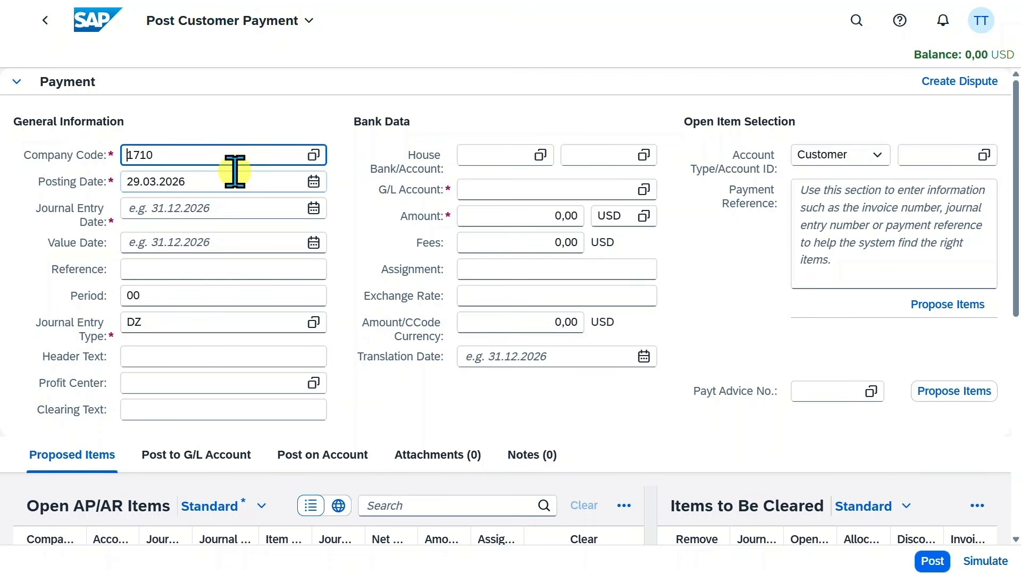
Set the payment's company code to 1010 and its journal entry date to 29.03.2026, matching the posting date
{"action": "double_click", "coordinate": [229, 155]}
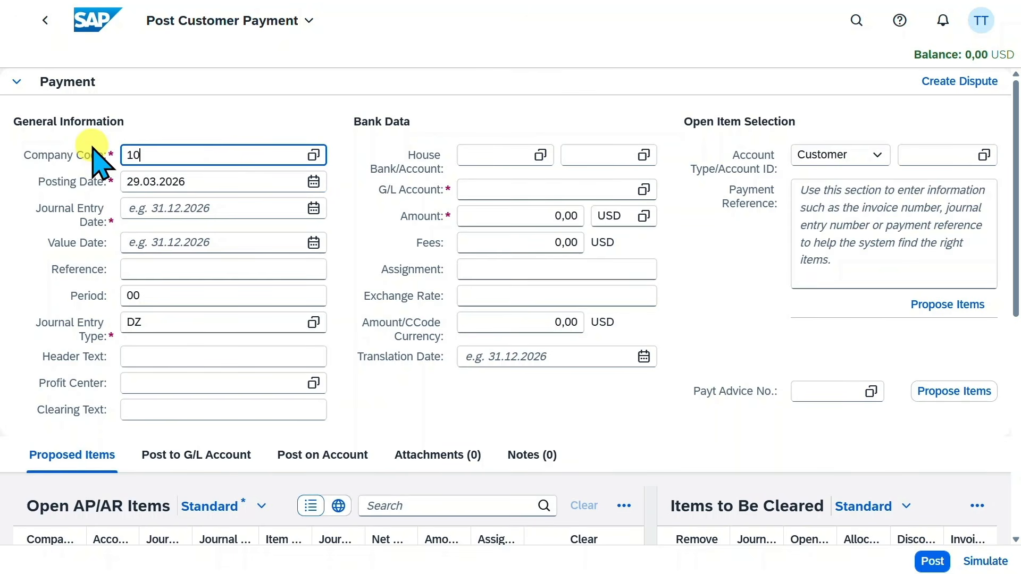
{"action": "double_click", "coordinate": [210, 182]}
{"action": "key", "text": "ctrl+c"}
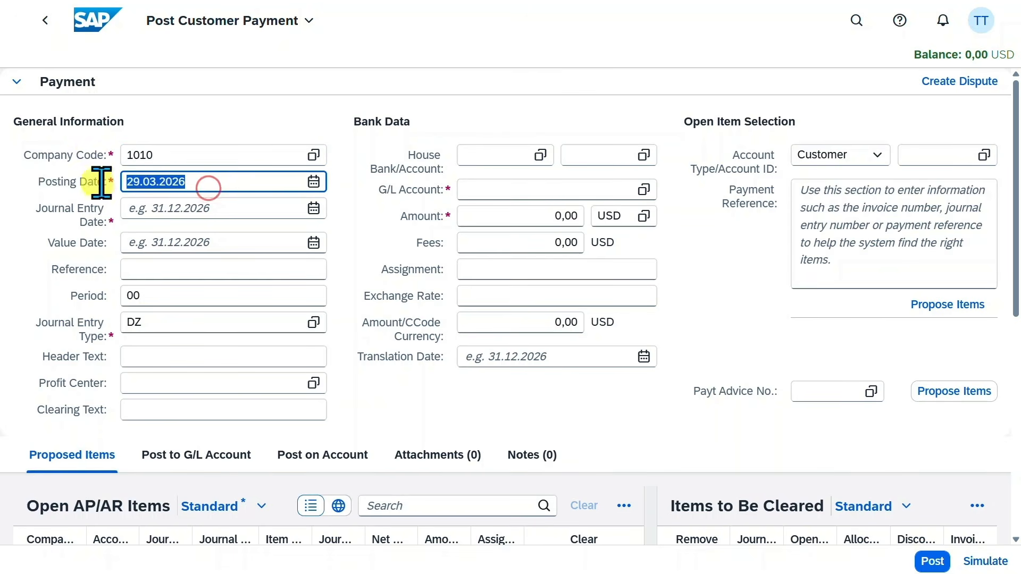
{"action": "left_click", "coordinate": [172, 208]}
{"action": "key", "text": "ctrl+v"}
Examine the payment's value date, reference, period, header text, profit center and clearing text fields
{"action": "left_click", "coordinate": [205, 243]}
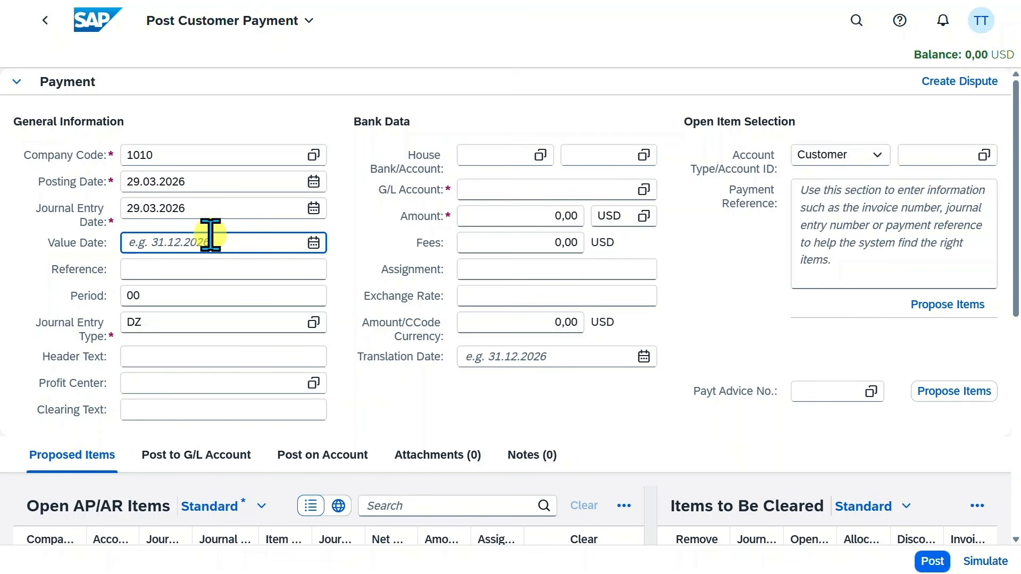
{"action": "left_click", "coordinate": [203, 282]}
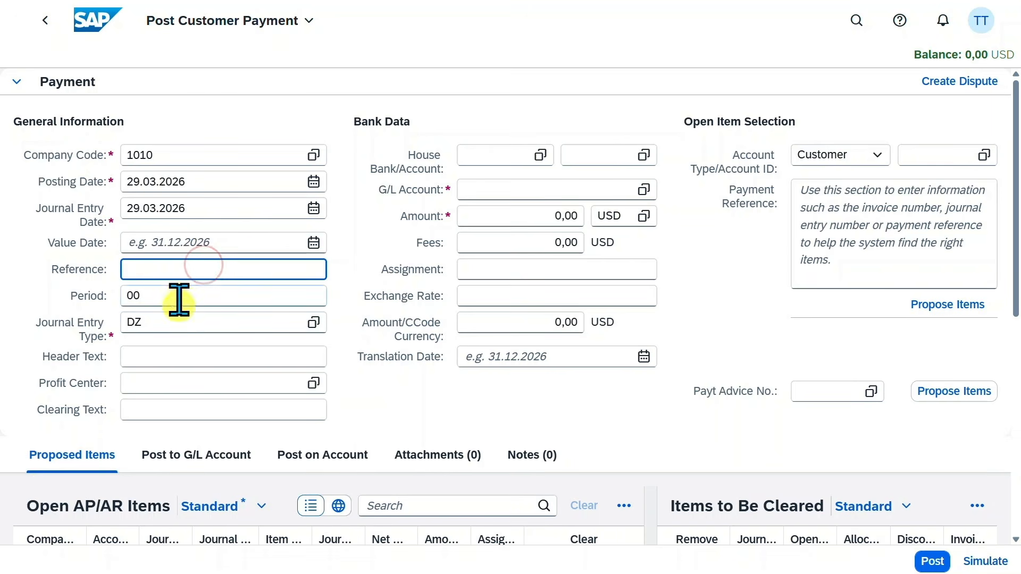
{"action": "left_click_drag", "start_coordinate": [165, 294], "coordinate": [109, 293]}
{"action": "left_click", "coordinate": [203, 294]}
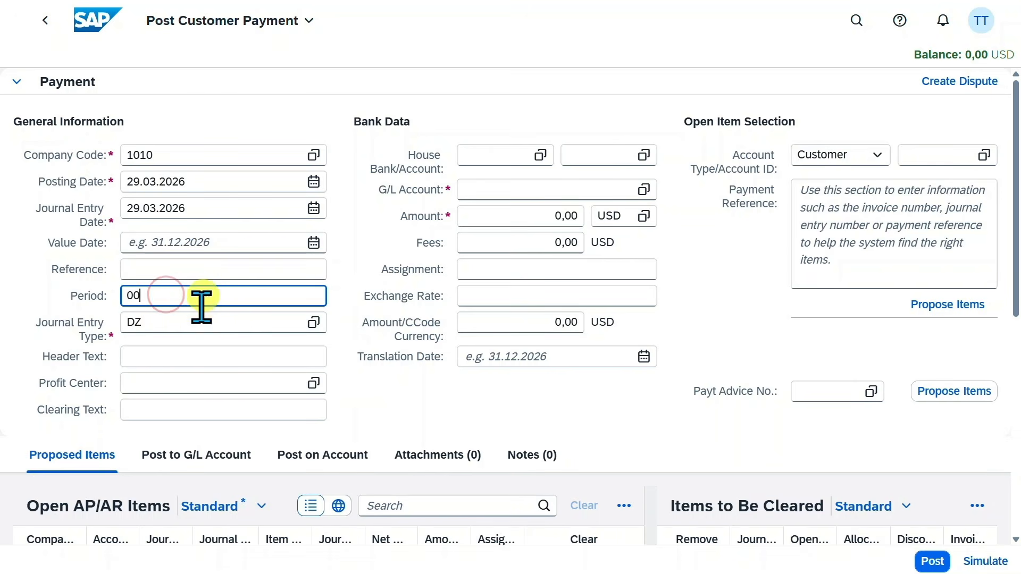
{"action": "left_click", "coordinate": [200, 356]}
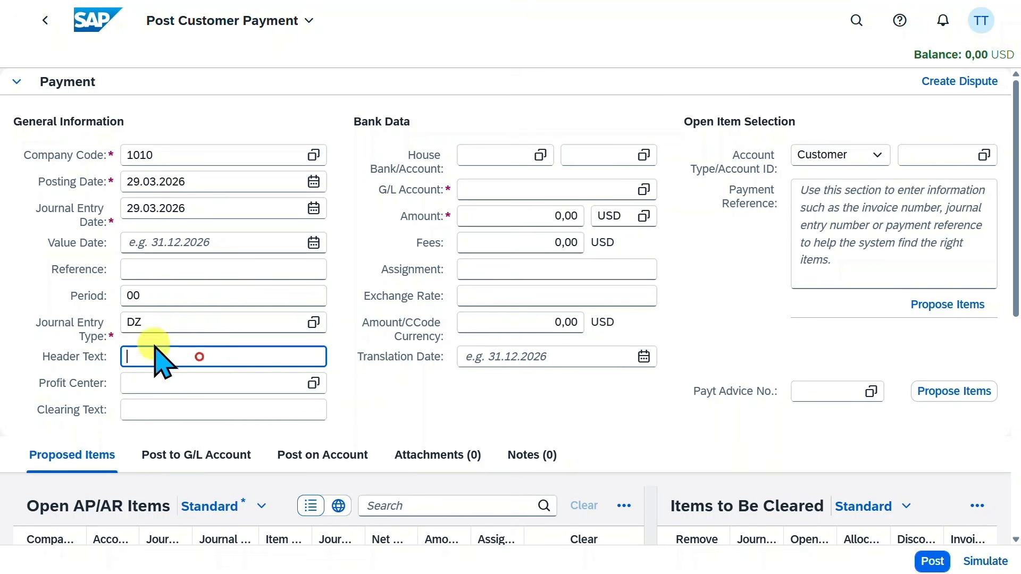
{"action": "left_click", "coordinate": [284, 385]}
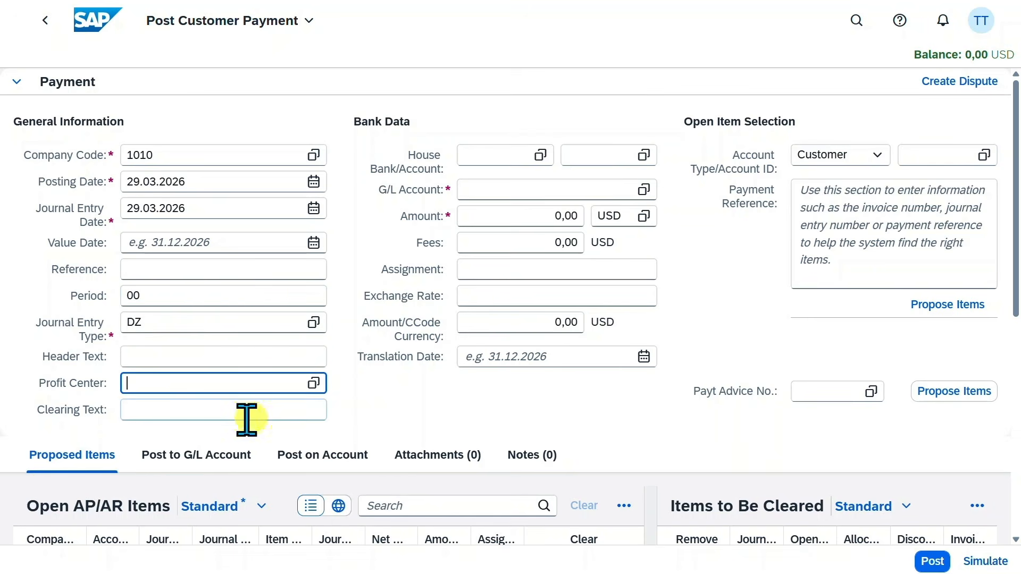
{"action": "left_click", "coordinate": [209, 409]}
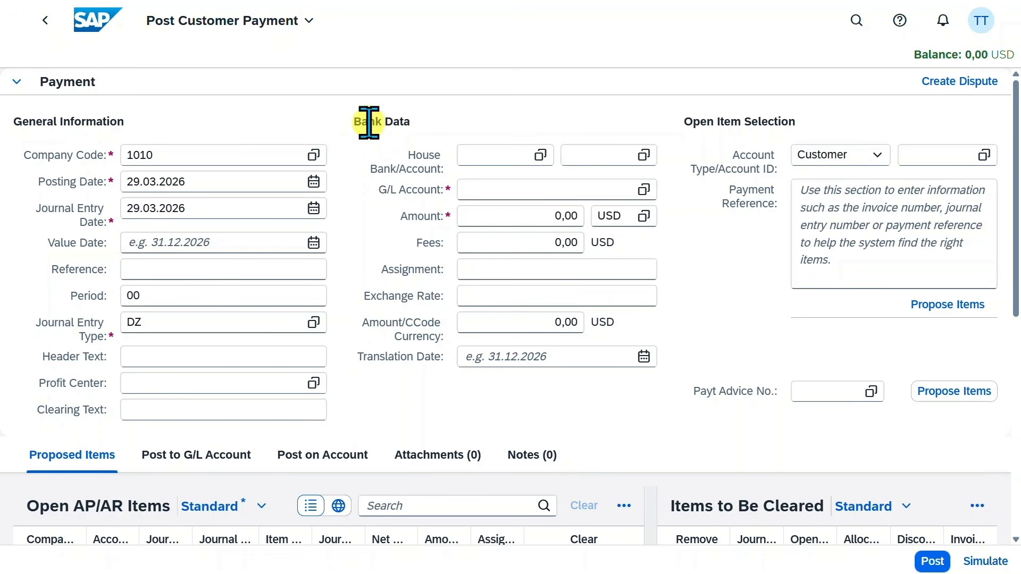
Find "bank 1" and assign G/L account 11001000 (Bank1 Main Account) with house bank DEBK1 and account DEAC1
{"action": "left_click", "coordinate": [512, 191]}
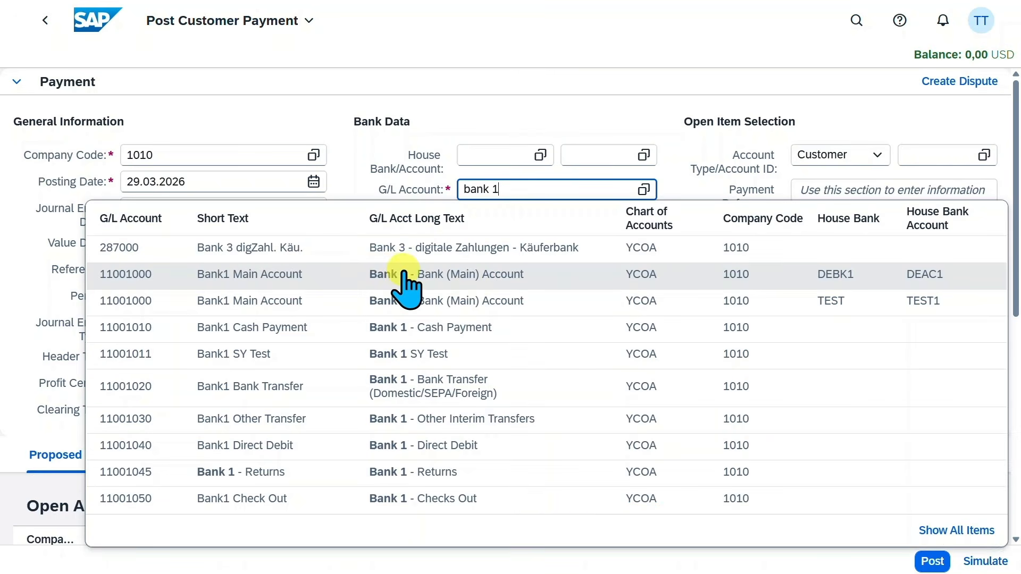
{"action": "left_click", "coordinate": [405, 272]}
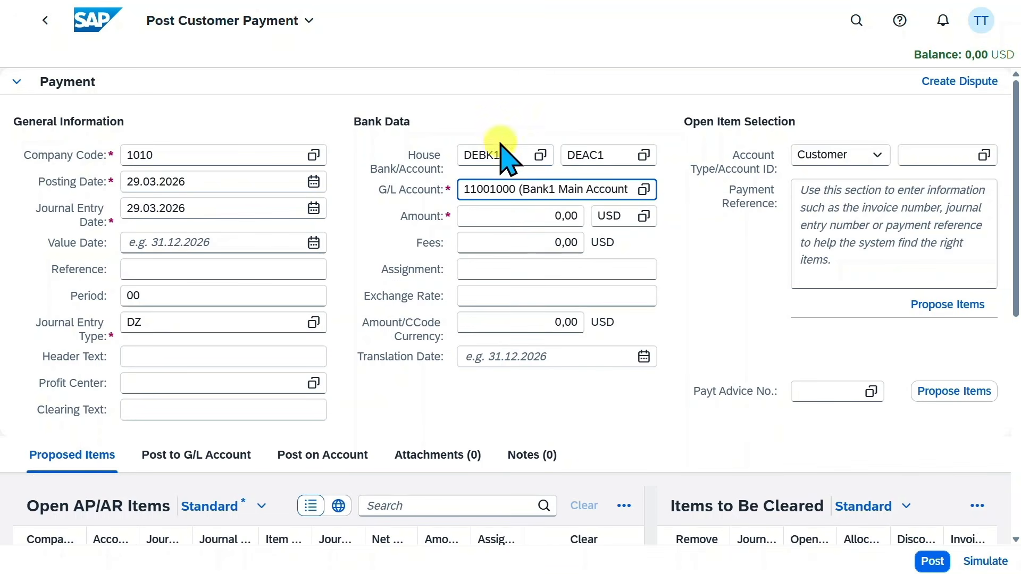
{"action": "double_click", "coordinate": [609, 155]}
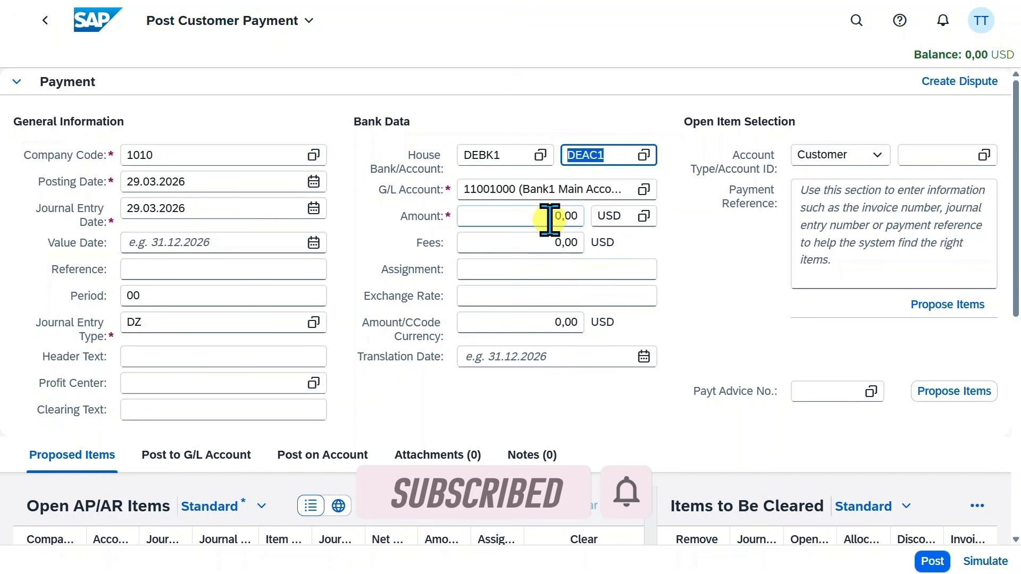
Set the payment amount to 2000 and its currency to EUR in the bank data
{"action": "left_click", "coordinate": [547, 218]}
{"action": "key", "text": "BackSpace"}
{"action": "type", "text": "2000"}
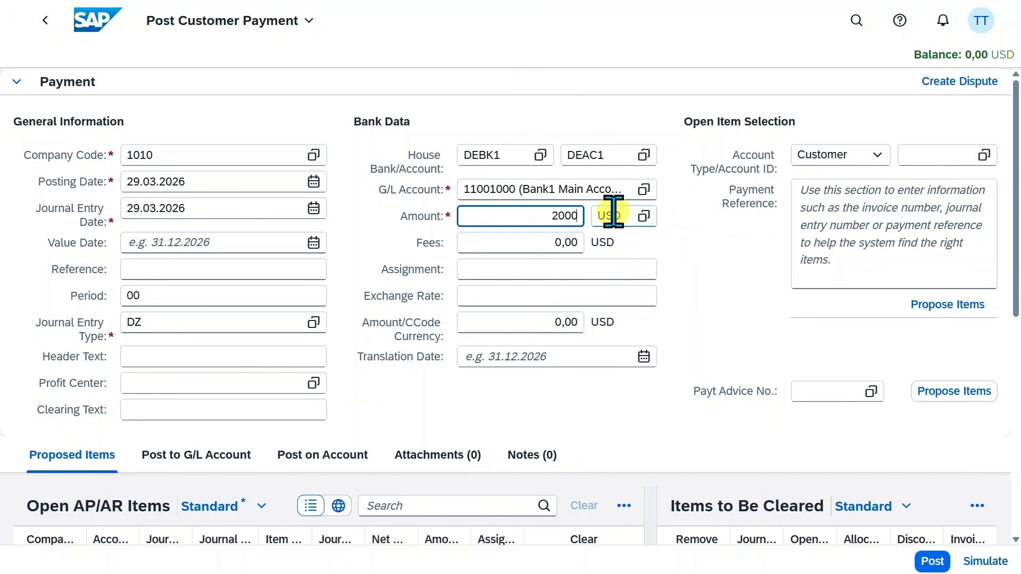
{"action": "left_click", "coordinate": [547, 295]}
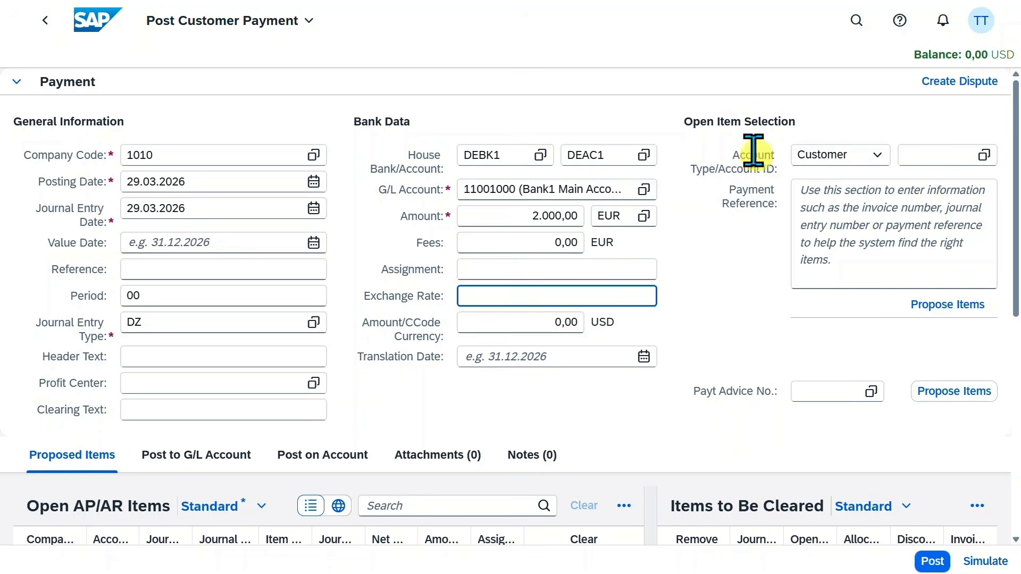
Enter the customer's account number for the open item selection and propose that customer's open items
{"action": "left_click", "coordinate": [936, 156]}
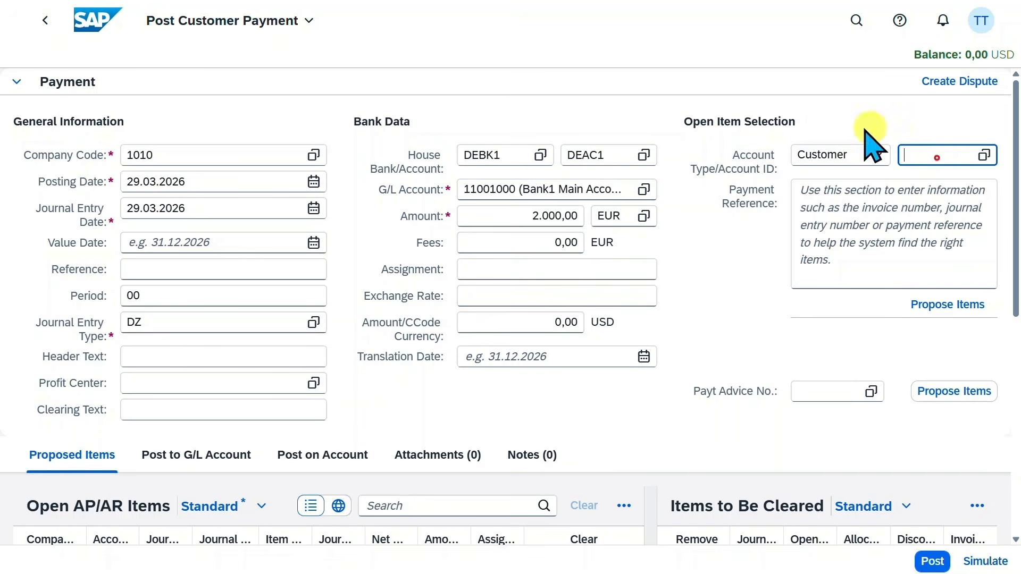
{"action": "type", "text": "1000639"}
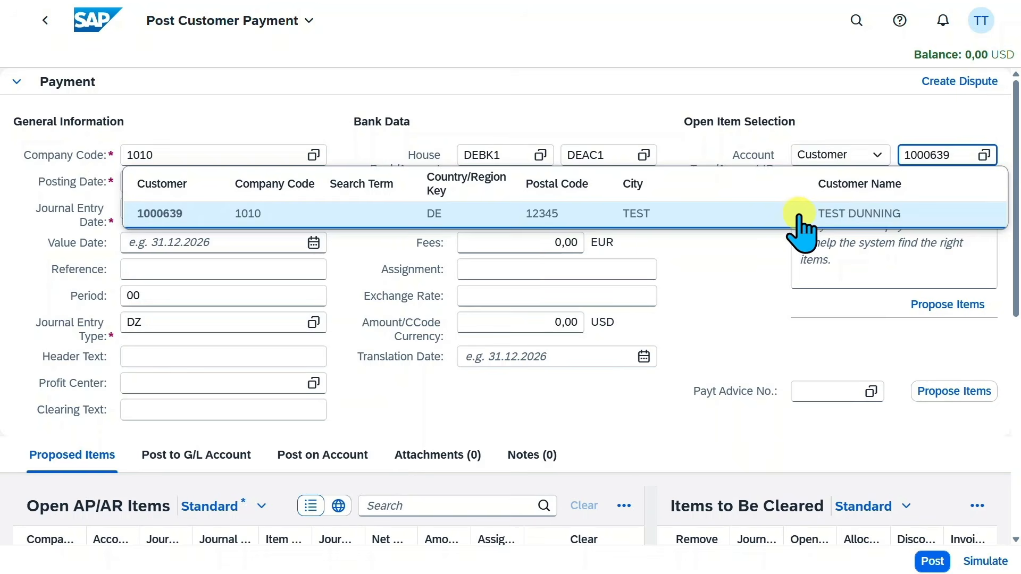
{"action": "left_click", "coordinate": [796, 215]}
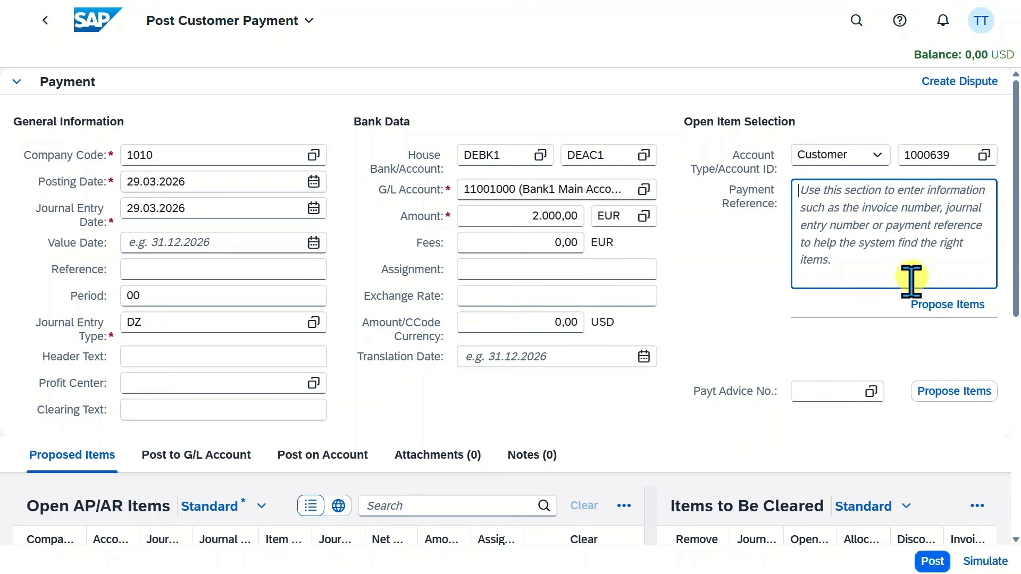
{"action": "left_click", "coordinate": [957, 307]}
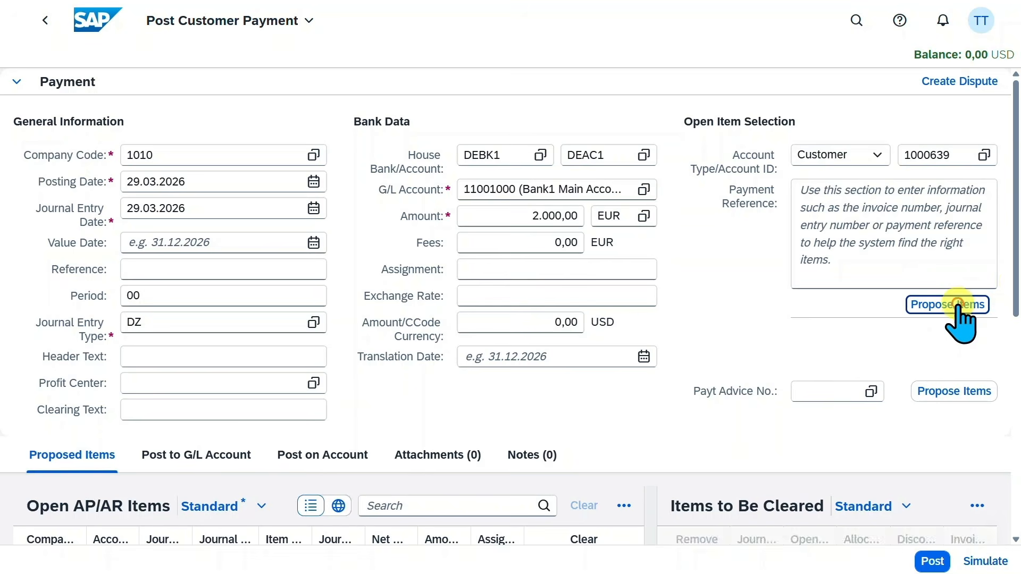
Adjust the Journal Entry and Amount column widths in the open items and assign the 2.000,00 EUR item for clearing
{"action": "scroll", "coordinate": [1009, 278], "scroll_direction": "down", "scroll_amount": 5}
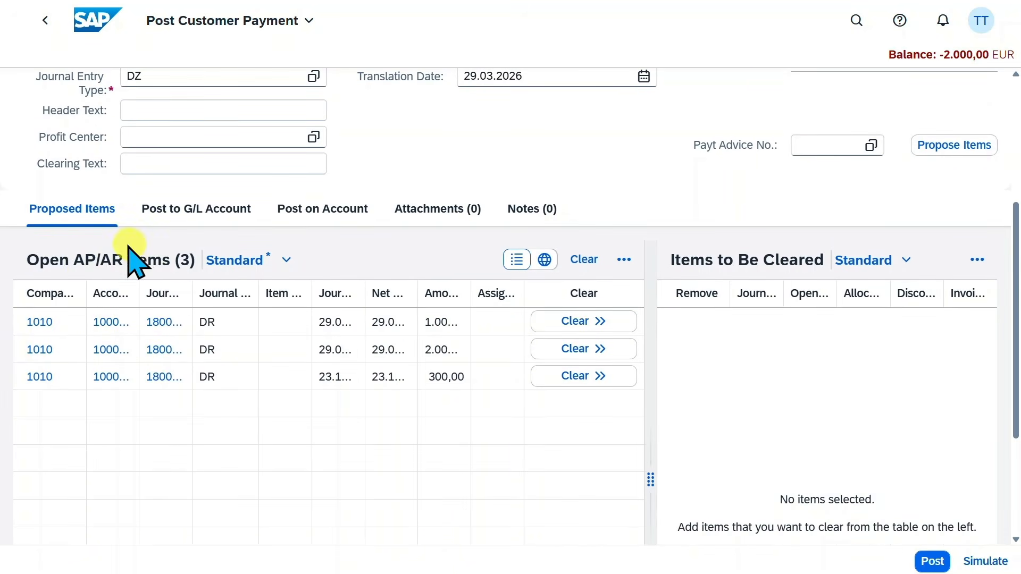
{"action": "left_click_drag", "start_coordinate": [470, 293], "coordinate": [506, 310]}
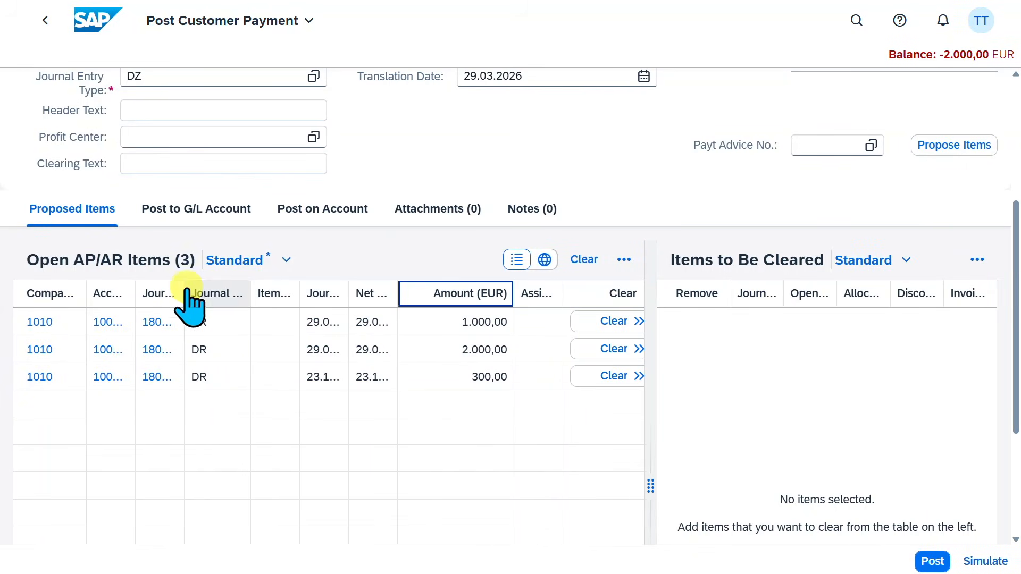
{"action": "left_click_drag", "start_coordinate": [183, 294], "coordinate": [292, 308]}
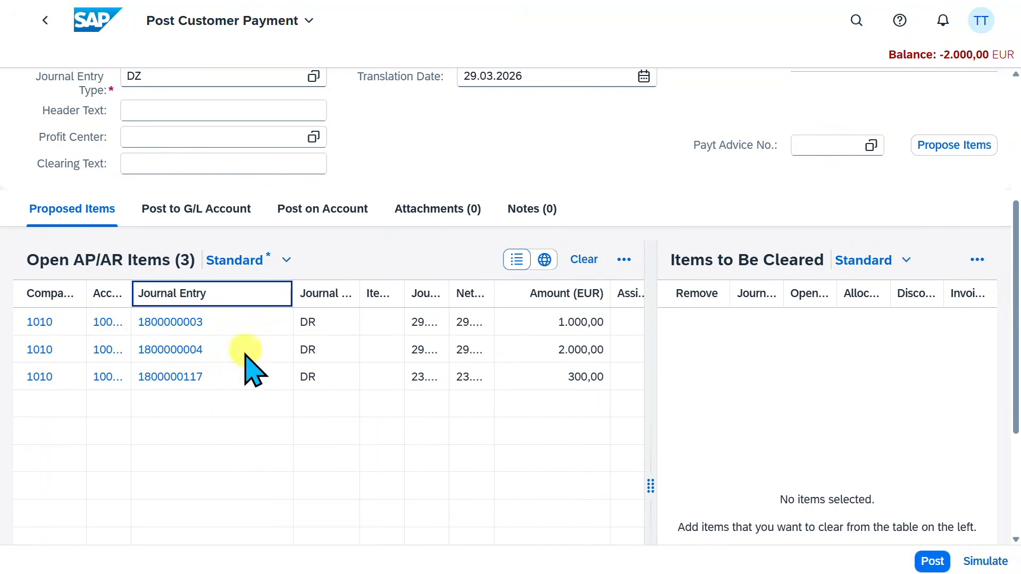
{"action": "scroll", "coordinate": [540, 446], "scroll_direction": "up", "scroll_amount": 3}
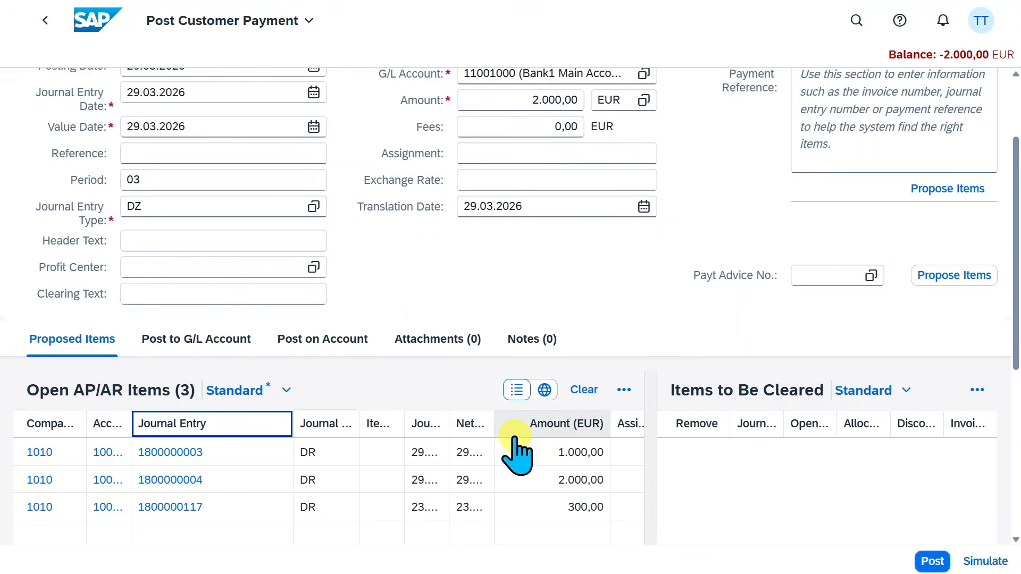
{"action": "left_click_drag", "start_coordinate": [591, 446], "coordinate": [538, 428]}
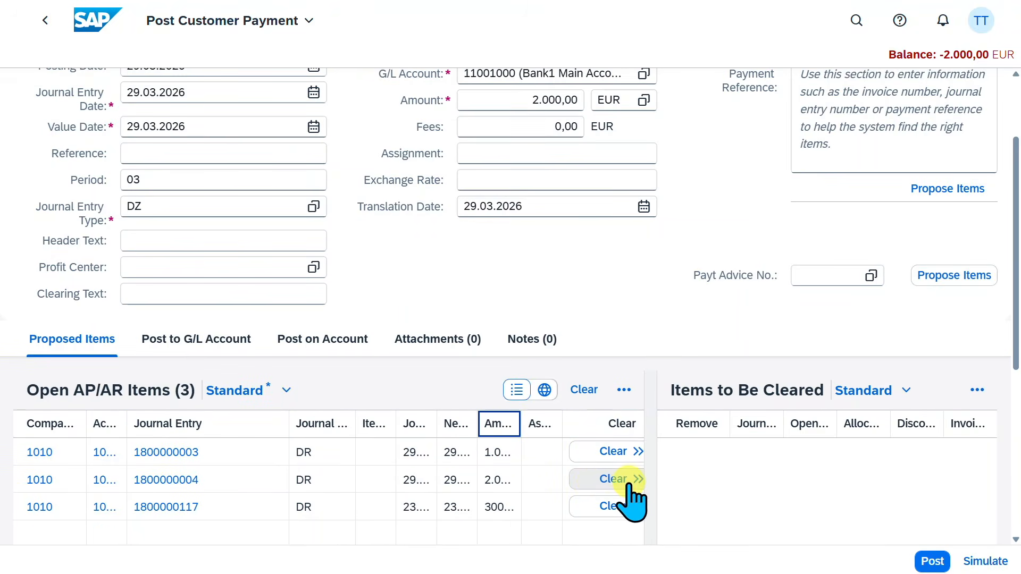
{"action": "left_click", "coordinate": [606, 480]}
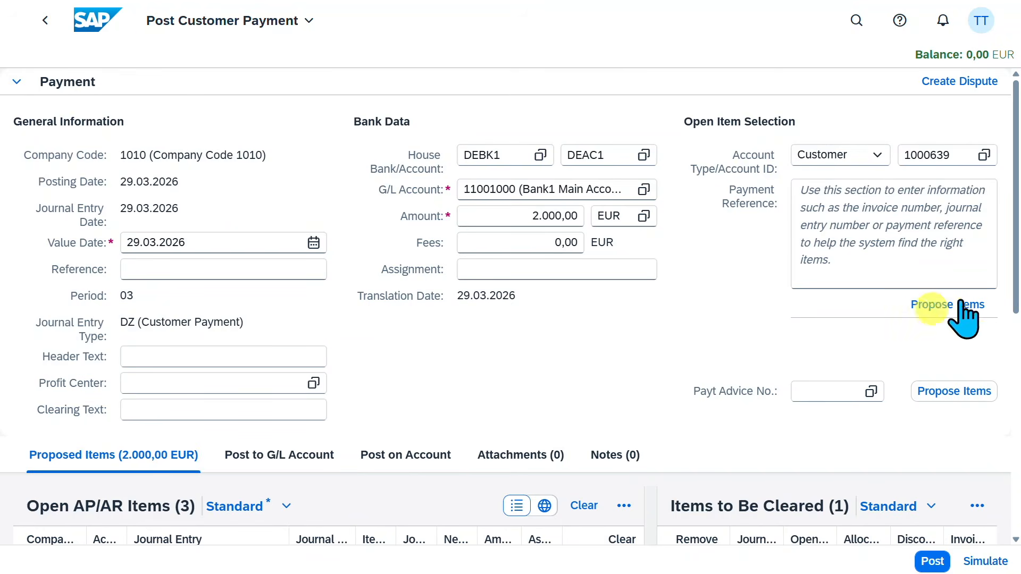
Expand the Items to Be Cleared table to full width, widen its Residual Amount column and examine the allocated item
{"action": "left_click_drag", "start_coordinate": [1016, 291], "coordinate": [1015, 445]}
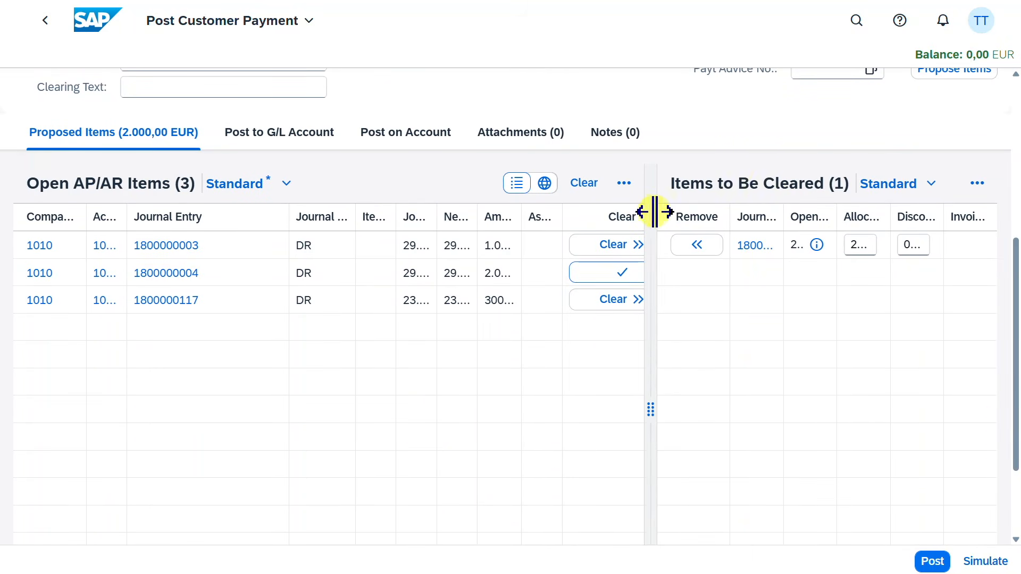
{"action": "left_click_drag", "start_coordinate": [651, 209], "coordinate": [416, 198]}
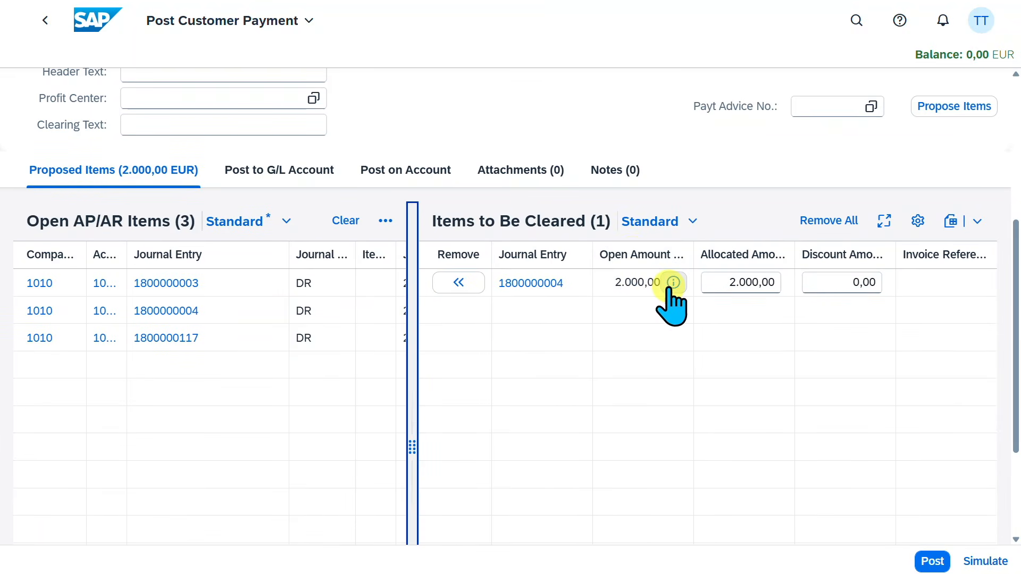
{"action": "left_click", "coordinate": [758, 276]}
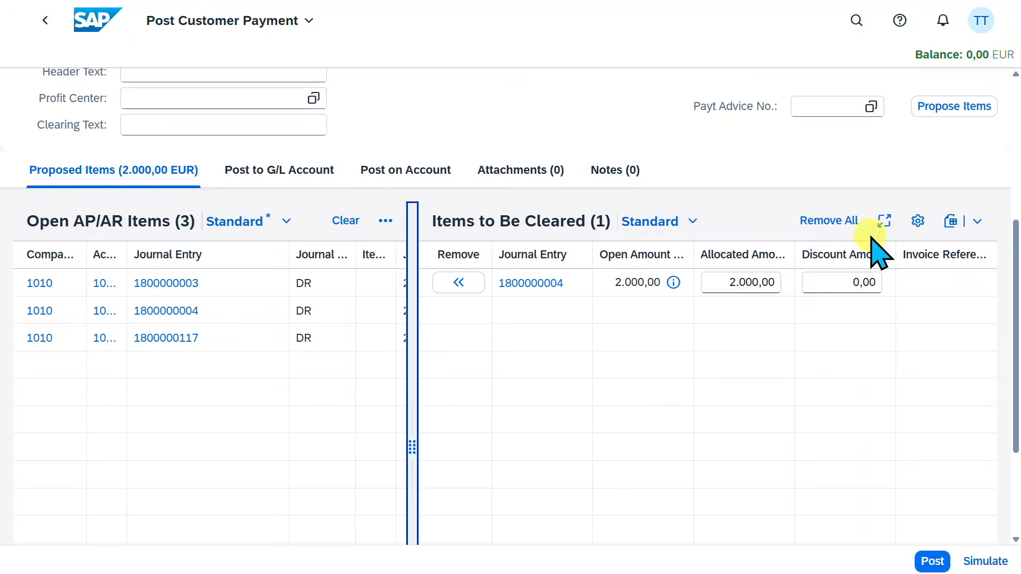
{"action": "left_click", "coordinate": [884, 223]}
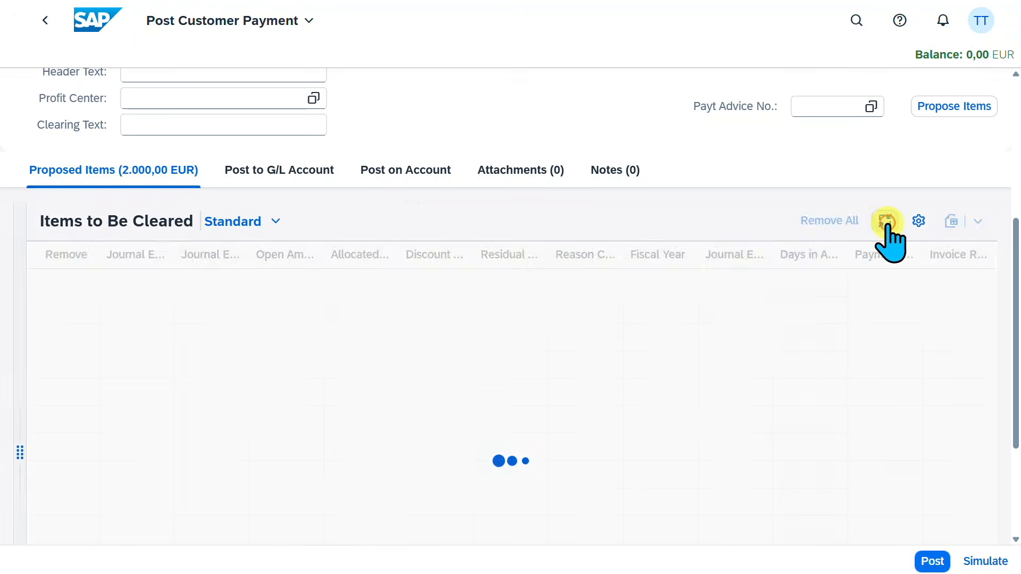
{"action": "double_click", "coordinate": [550, 255]}
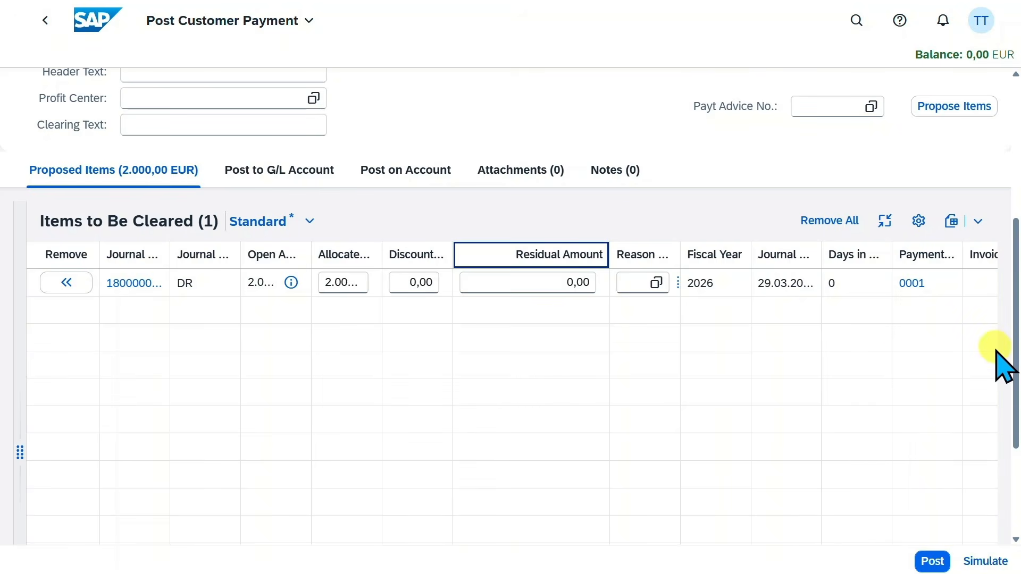
Examine the payment's G/L account posting, on-account posting, attachments and notes sections
{"action": "scroll", "coordinate": [995, 351], "scroll_direction": "up", "scroll_amount": 4}
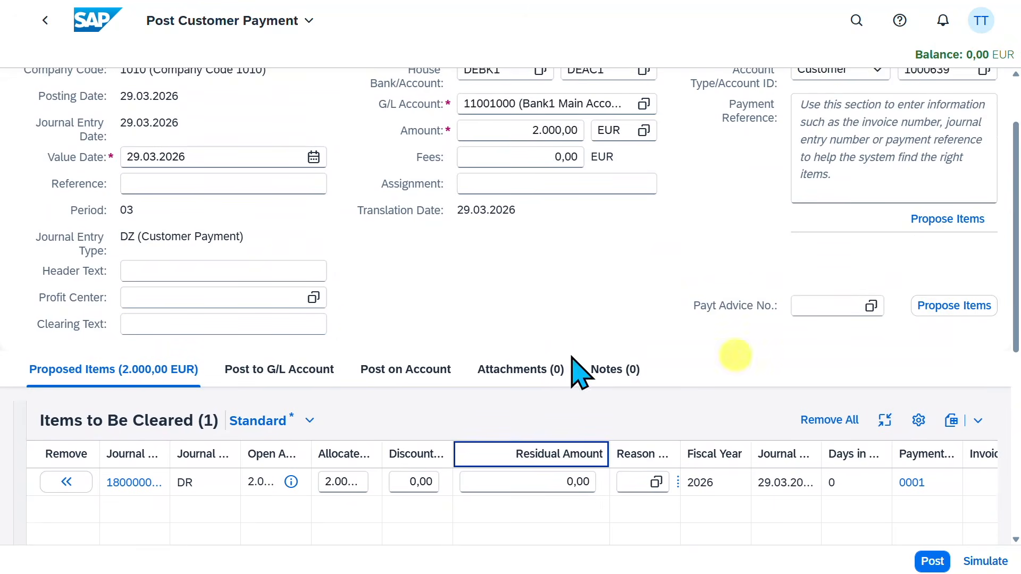
{"action": "left_click", "coordinate": [292, 370]}
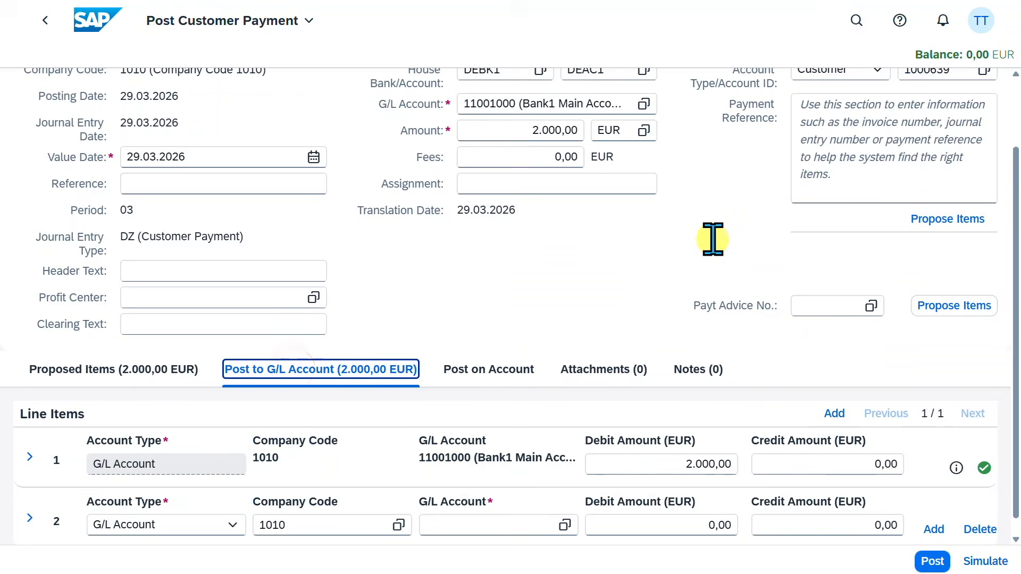
{"action": "left_click", "coordinate": [502, 352]}
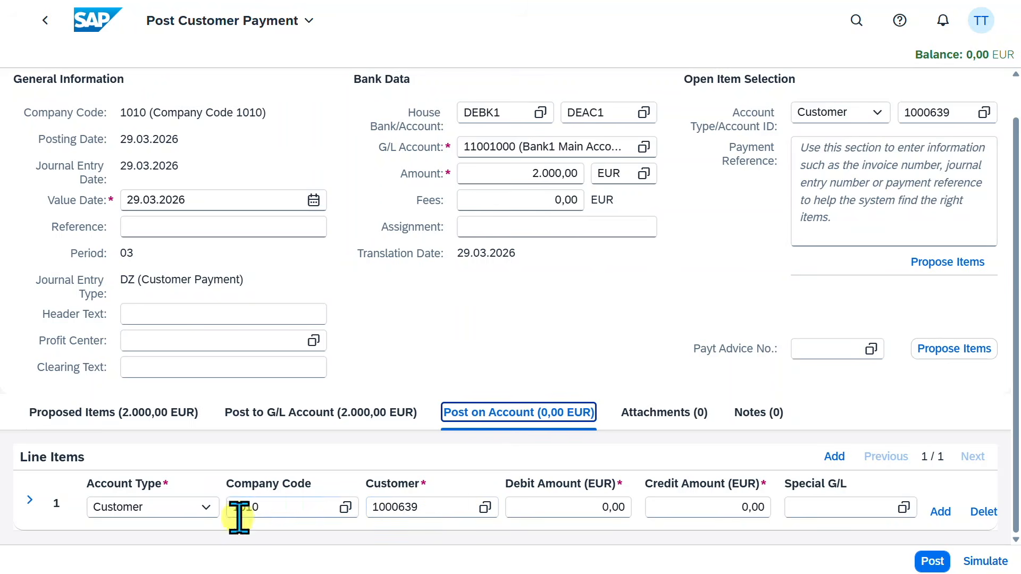
{"action": "left_click", "coordinate": [202, 509]}
{"action": "left_click", "coordinate": [677, 273]}
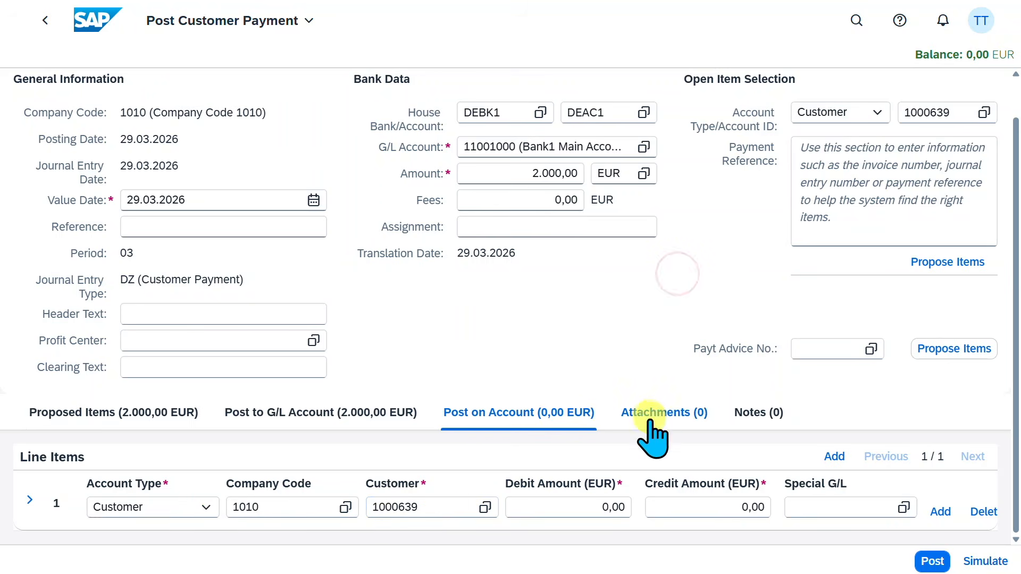
{"action": "left_click", "coordinate": [658, 414]}
{"action": "scroll", "coordinate": [617, 308], "scroll_direction": "down", "scroll_amount": 3}
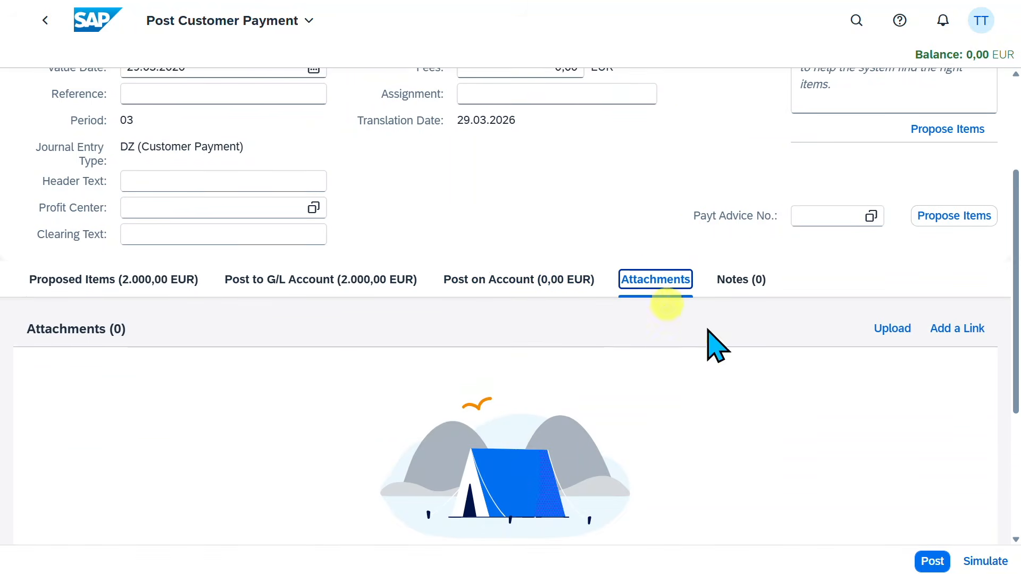
{"action": "scroll", "coordinate": [448, 426], "scroll_direction": "down", "scroll_amount": 1}
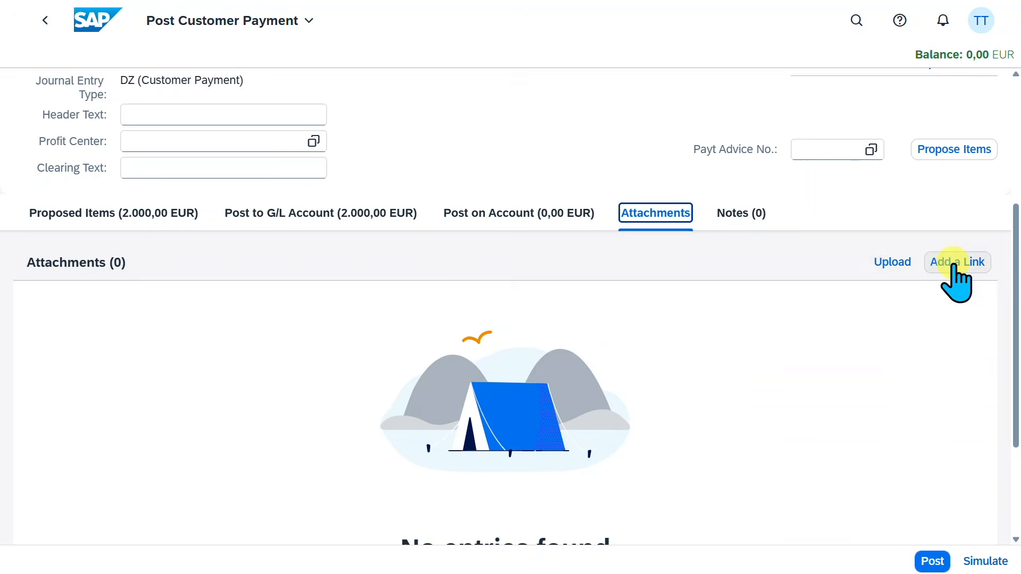
{"action": "left_click", "coordinate": [741, 213]}
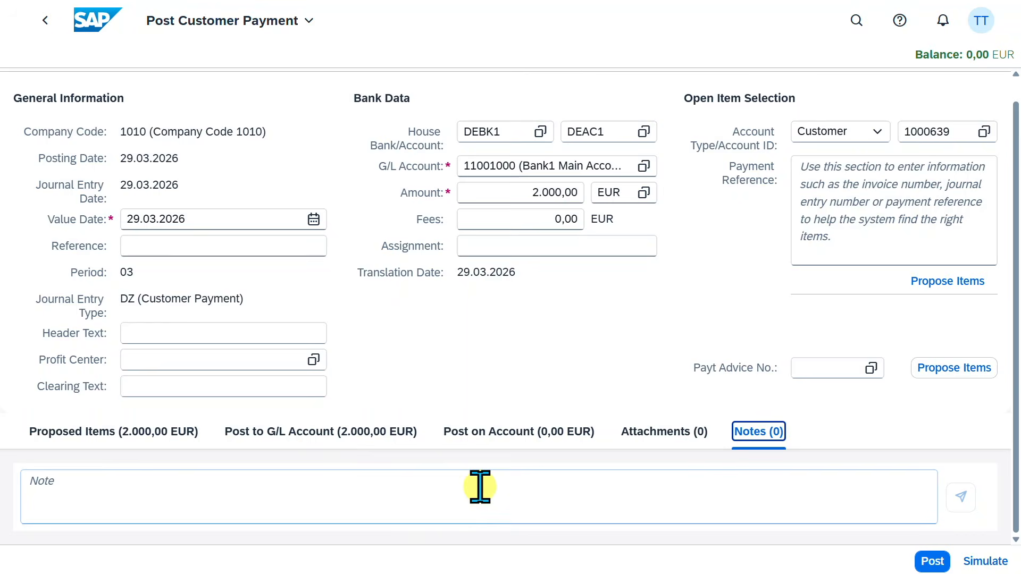
Examine the payment advice number field, the Create Dispute option and the payment balance
{"action": "scroll", "coordinate": [743, 326], "scroll_direction": "up", "scroll_amount": 1}
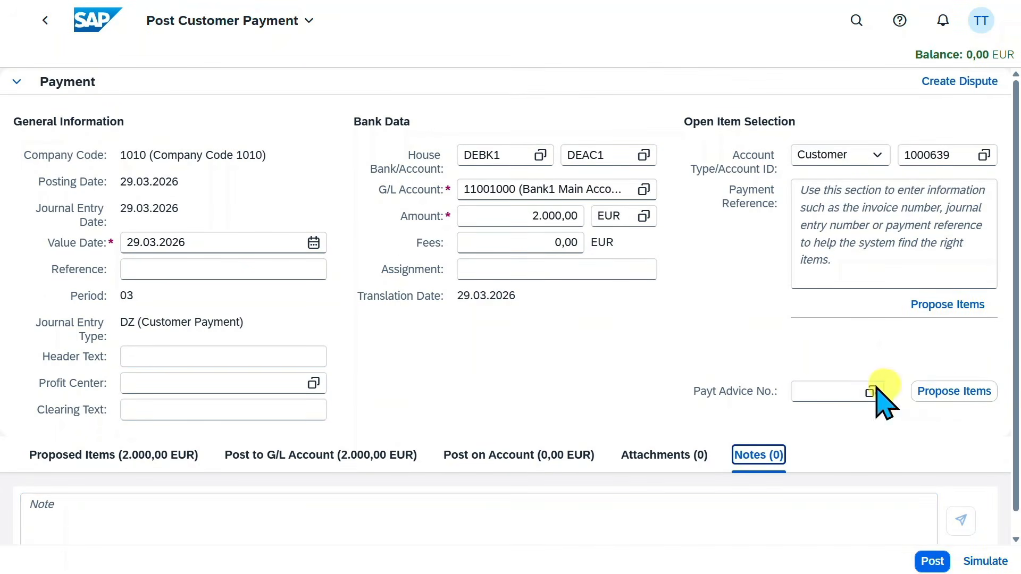
{"action": "triple_click", "coordinate": [742, 392]}
{"action": "left_click", "coordinate": [661, 387]}
{"action": "triple_click", "coordinate": [725, 393]}
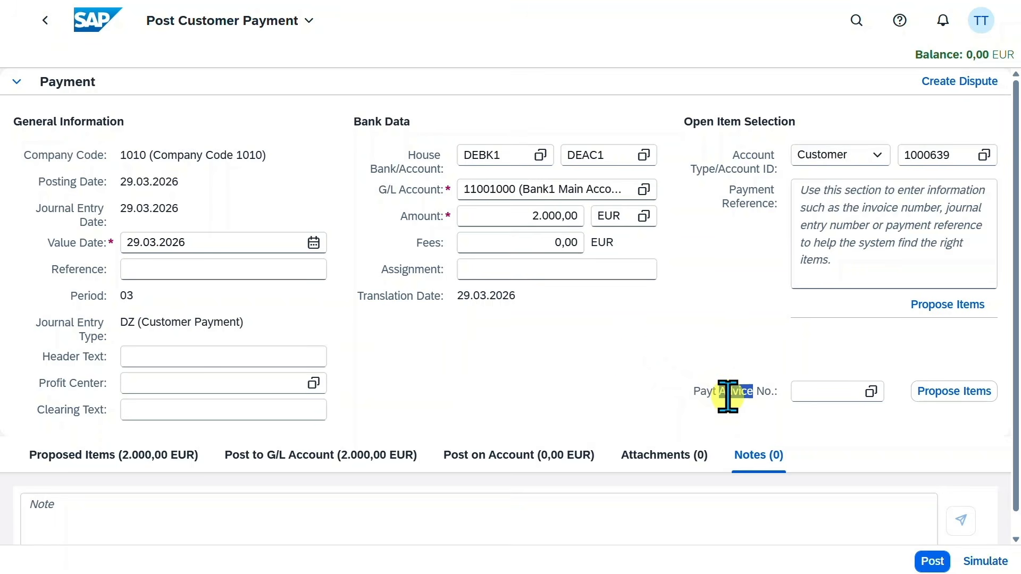
{"action": "left_click", "coordinate": [653, 355]}
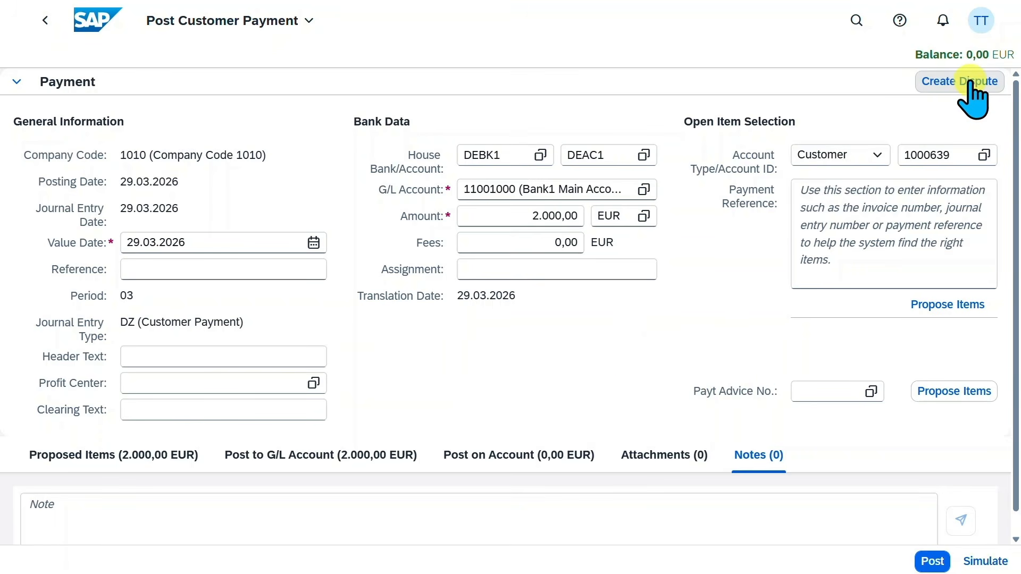
{"action": "left_click", "coordinate": [914, 56]}
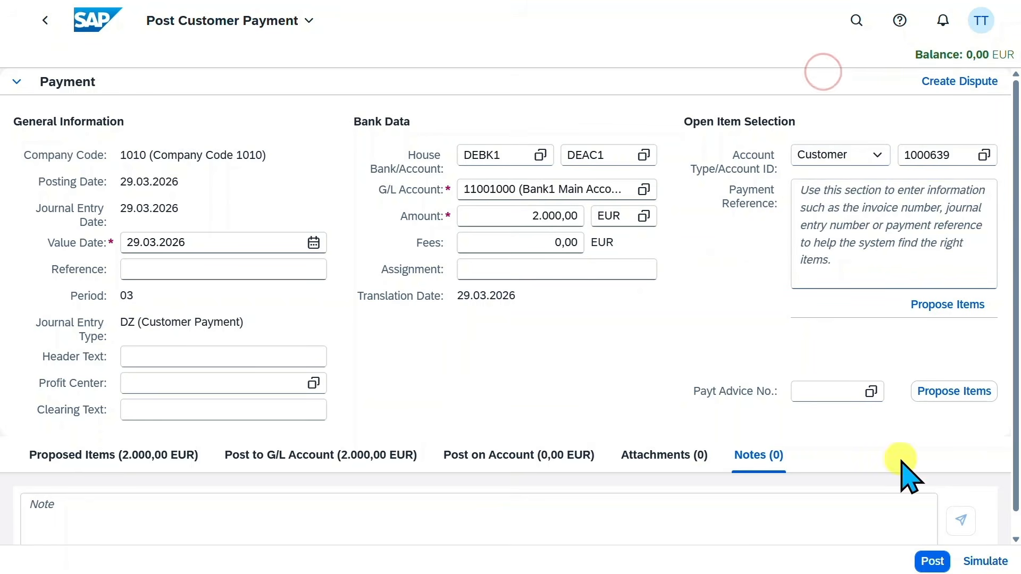
Simulate the payment posting and, in the Notepad note Open Item, complete the open item's Revenue Acc line with 2000
{"action": "left_click", "coordinate": [985, 562]}
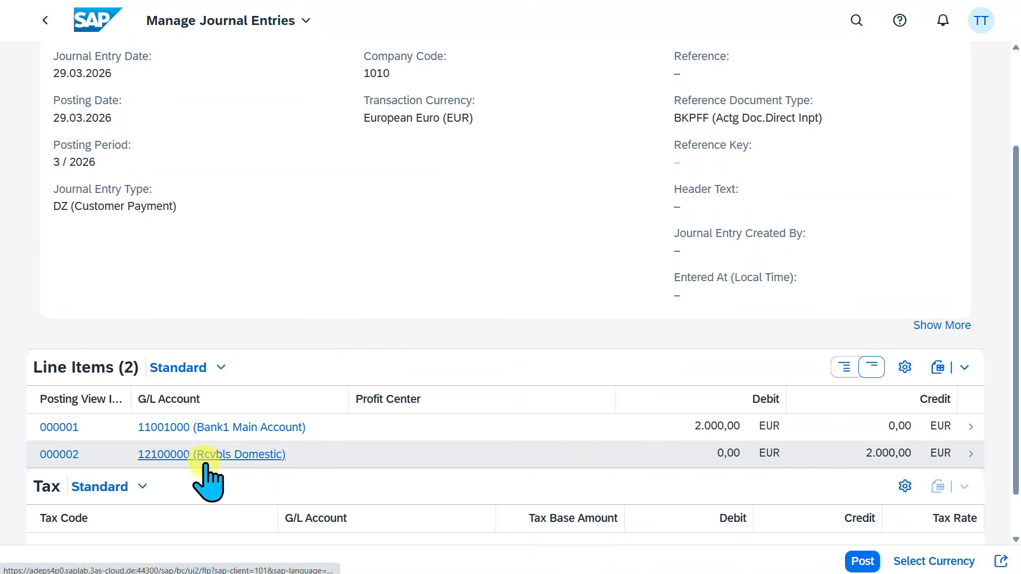
{"action": "key", "text": "alt+Tab"}
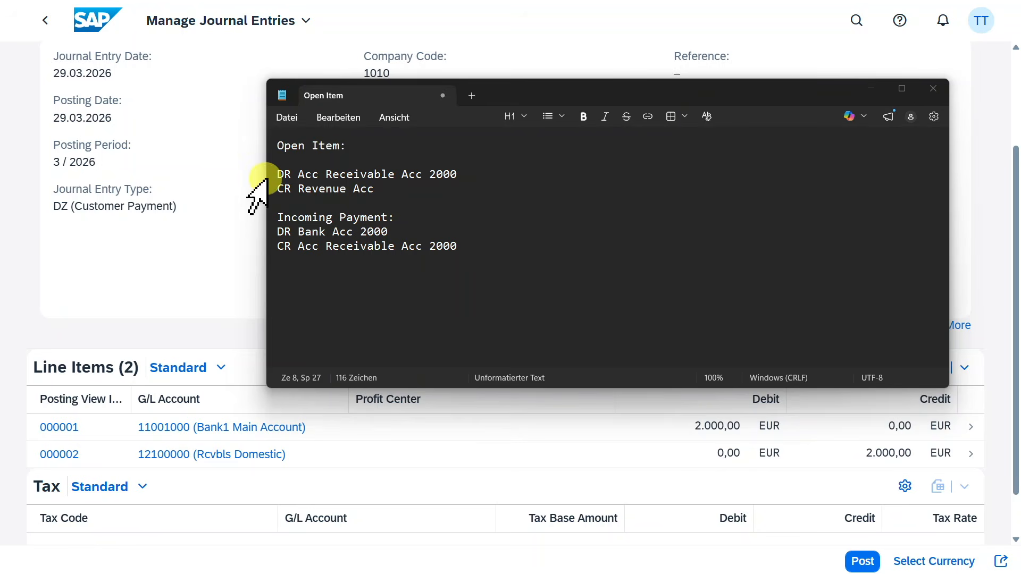
{"action": "left_click_drag", "start_coordinate": [278, 174], "coordinate": [449, 175]}
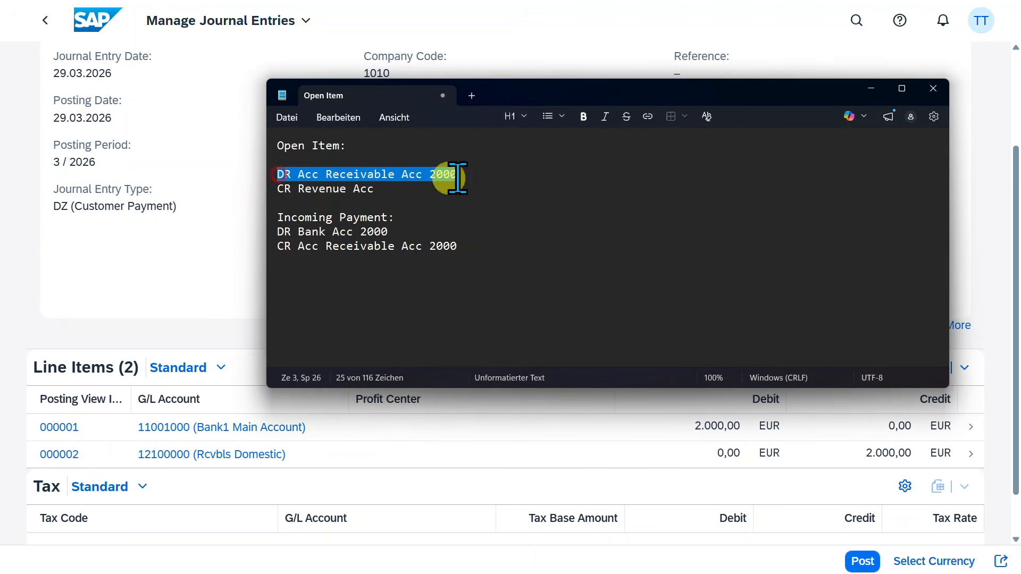
{"action": "left_click_drag", "start_coordinate": [298, 188], "coordinate": [375, 189]}
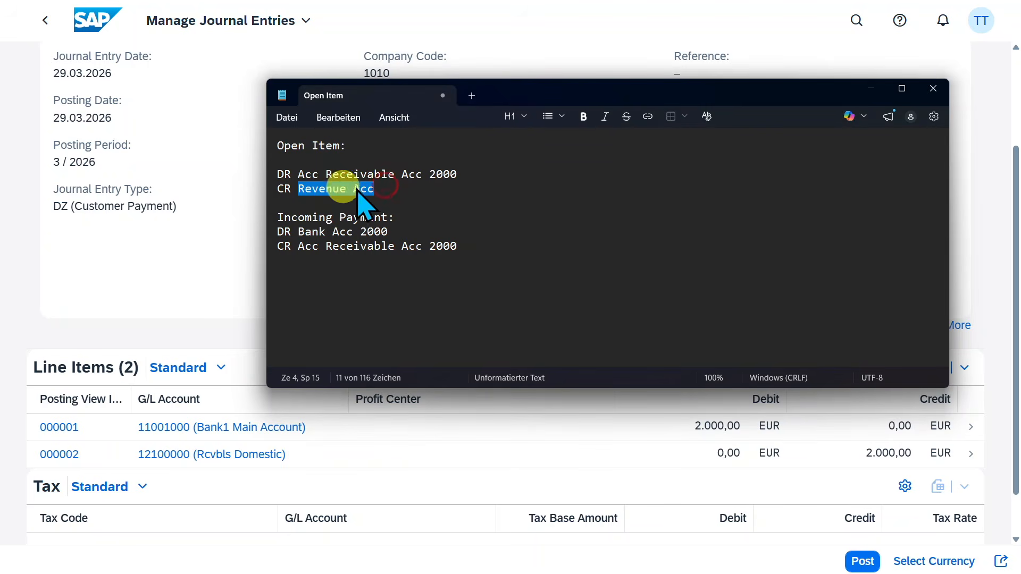
{"action": "left_click", "coordinate": [441, 190]}
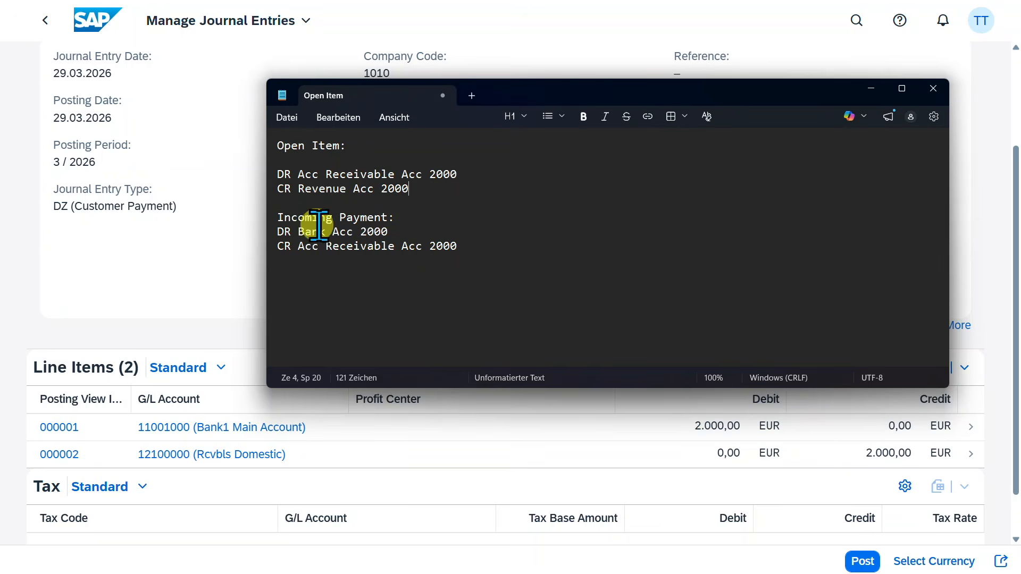
Compare the incoming payment's bank debit and receivable credit lines with the open item's receivable debit in the note
{"action": "left_click_drag", "start_coordinate": [396, 230], "coordinate": [288, 230]}
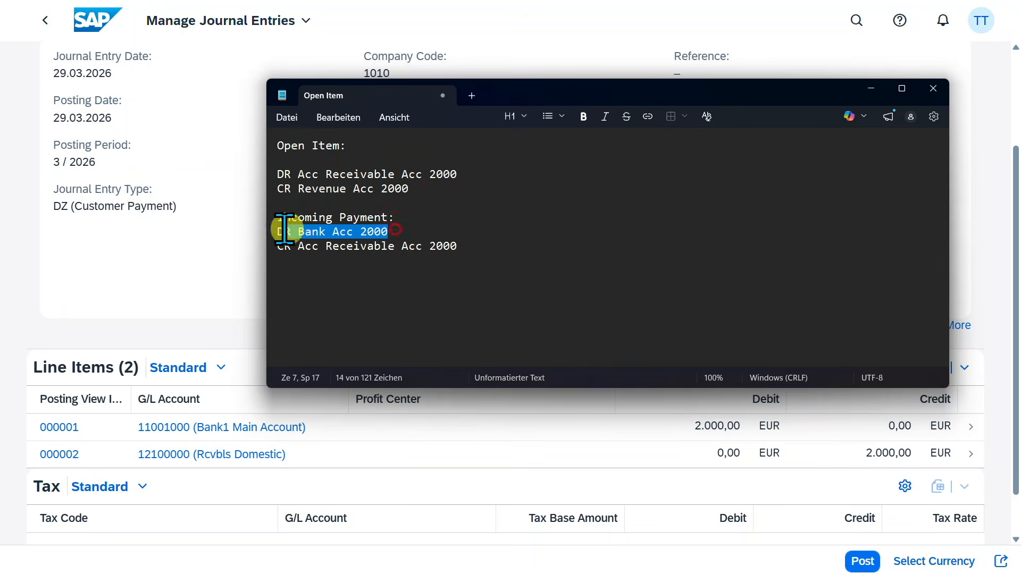
{"action": "left_click", "coordinate": [429, 231]}
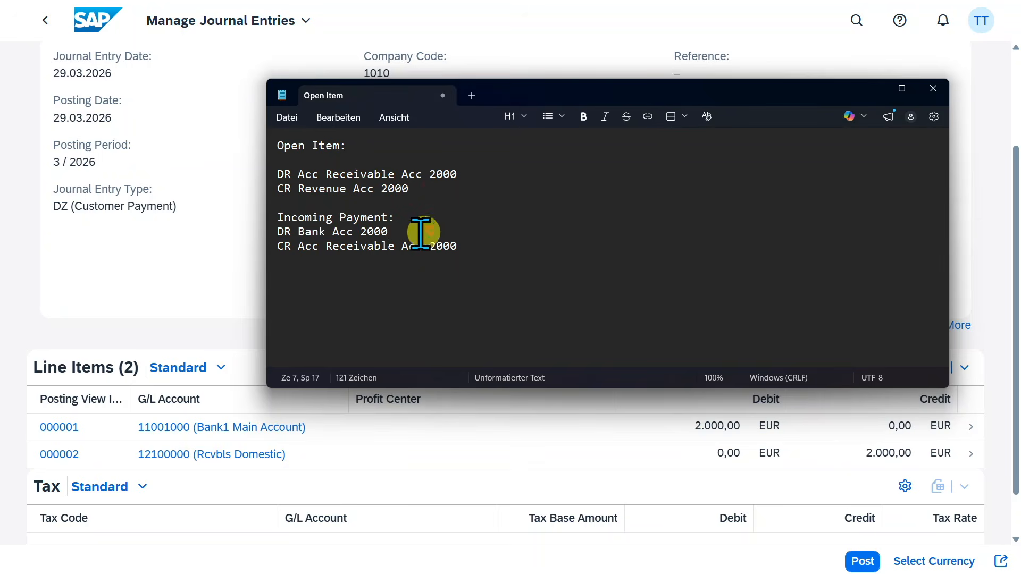
{"action": "left_click_drag", "start_coordinate": [464, 246], "coordinate": [273, 246]}
{"action": "left_click_drag", "start_coordinate": [460, 174], "coordinate": [272, 174]}
{"action": "left_click_drag", "start_coordinate": [473, 245], "coordinate": [264, 246]}
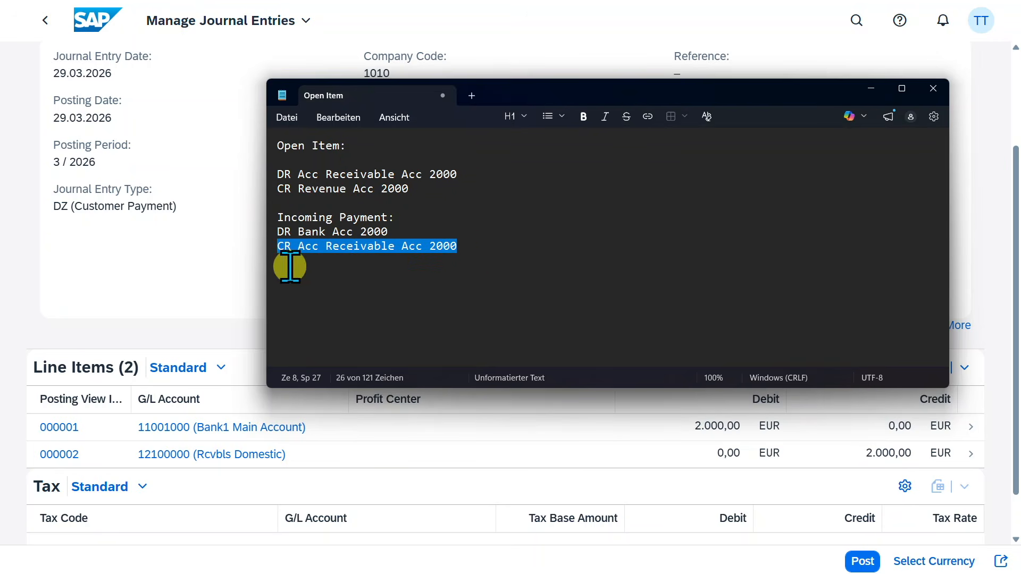
Return to the simulated customer payment in SAP, post it and view the posted journal entry's line items
{"action": "left_click", "coordinate": [864, 85]}
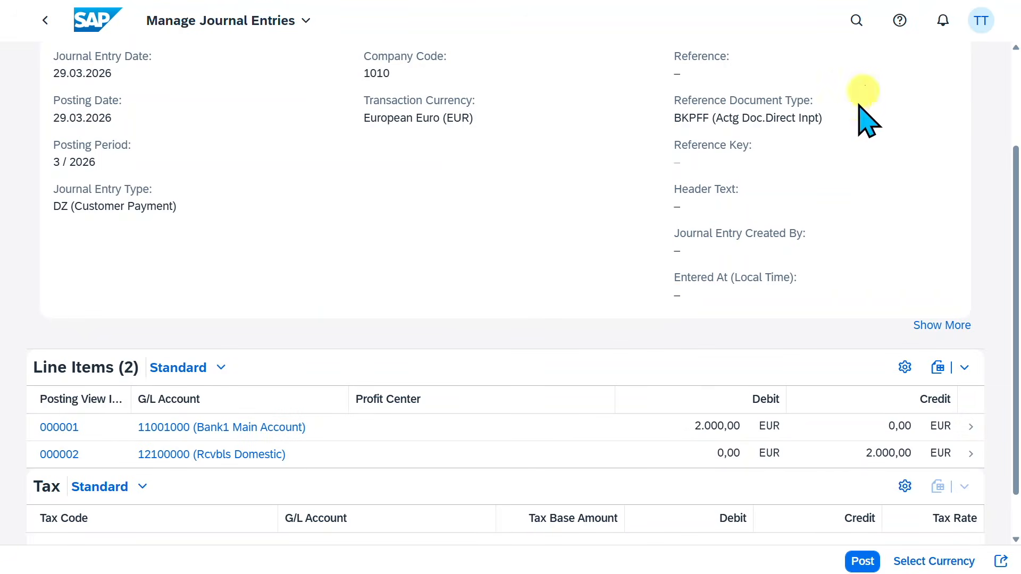
{"action": "left_click", "coordinate": [865, 561]}
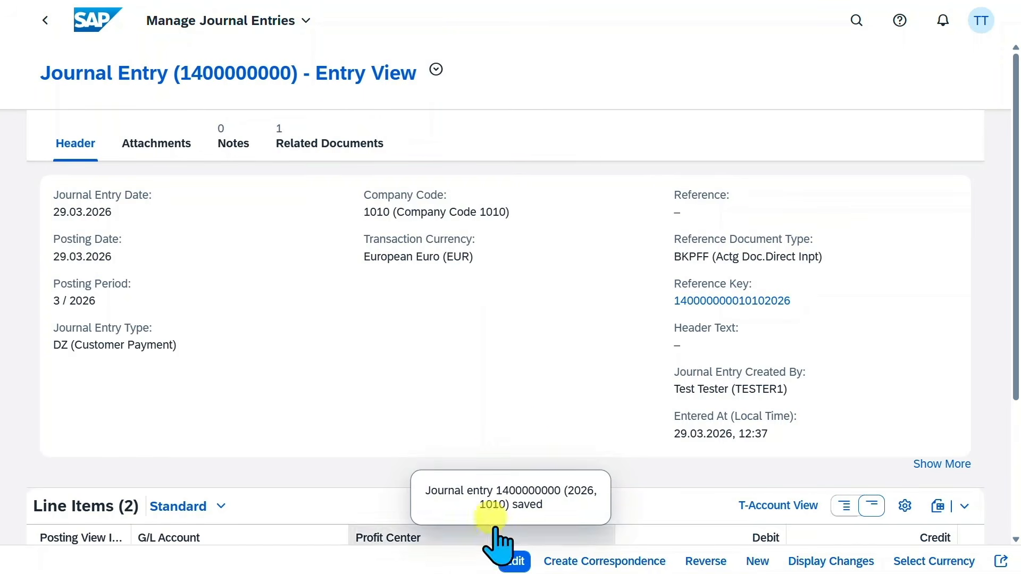
{"action": "scroll", "coordinate": [564, 415], "scroll_direction": "down", "scroll_amount": 3}
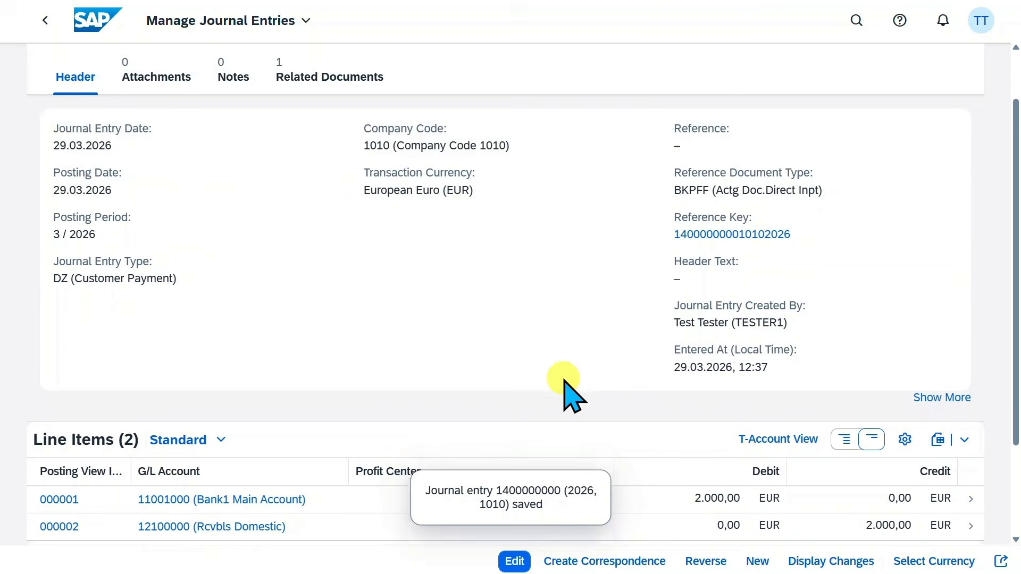